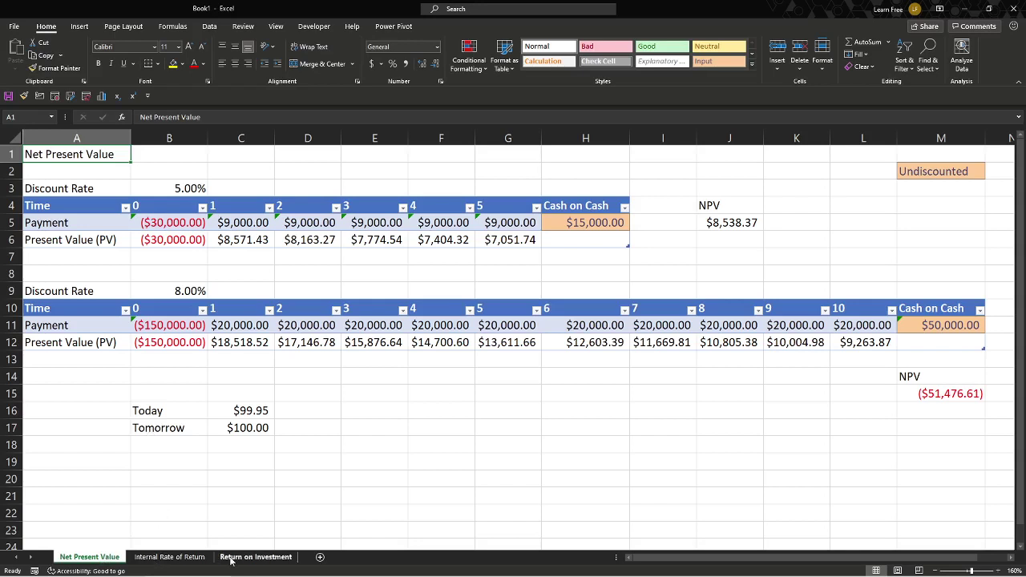
left_click(185, 162)
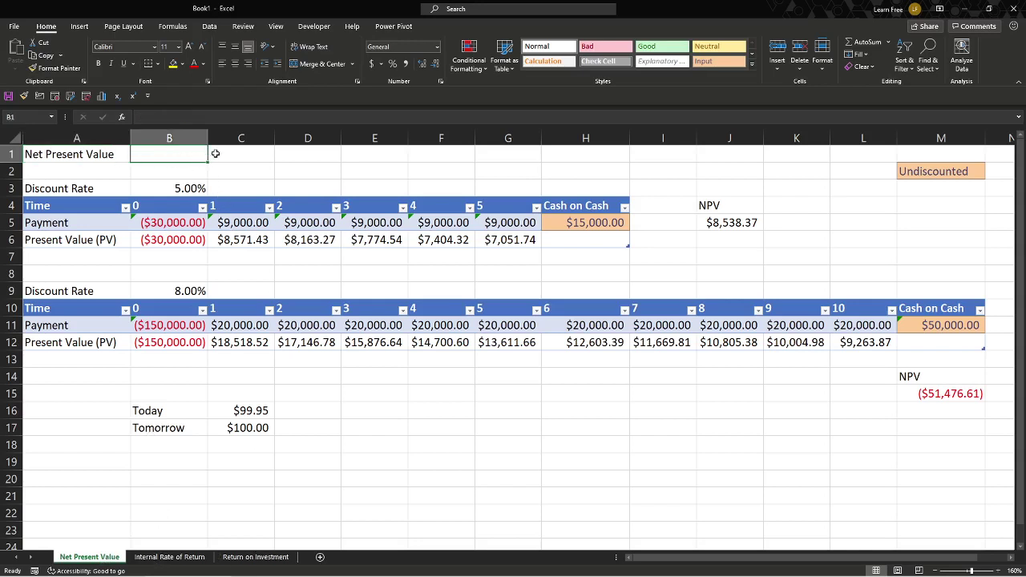
left_click(215, 153)
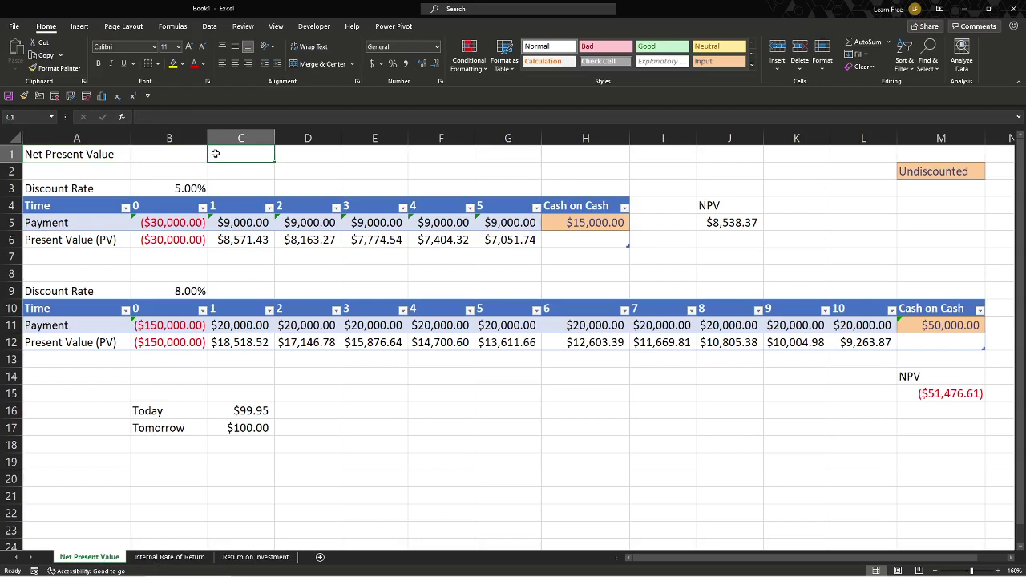
left_click(713, 231)
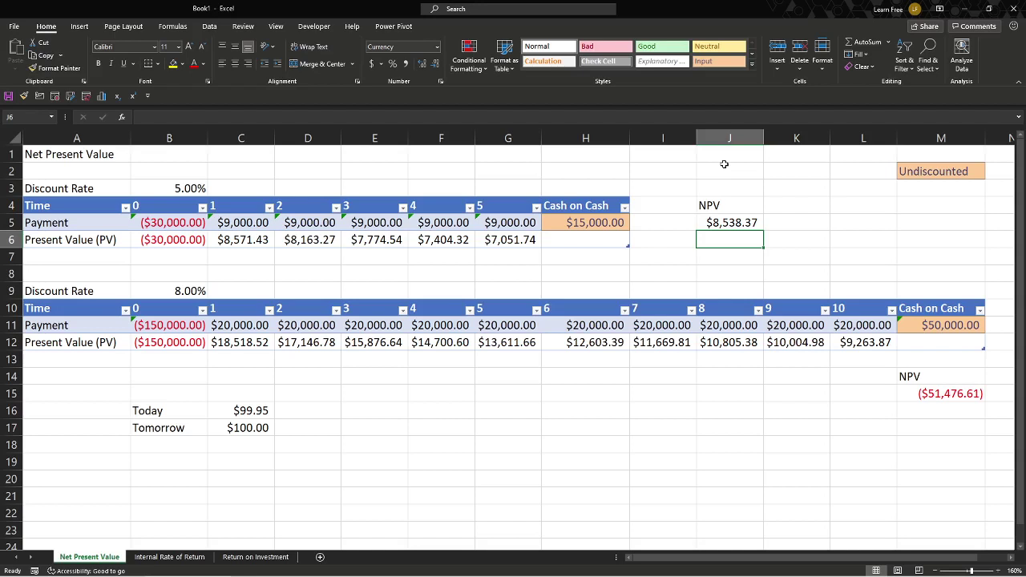
left_click(723, 164)
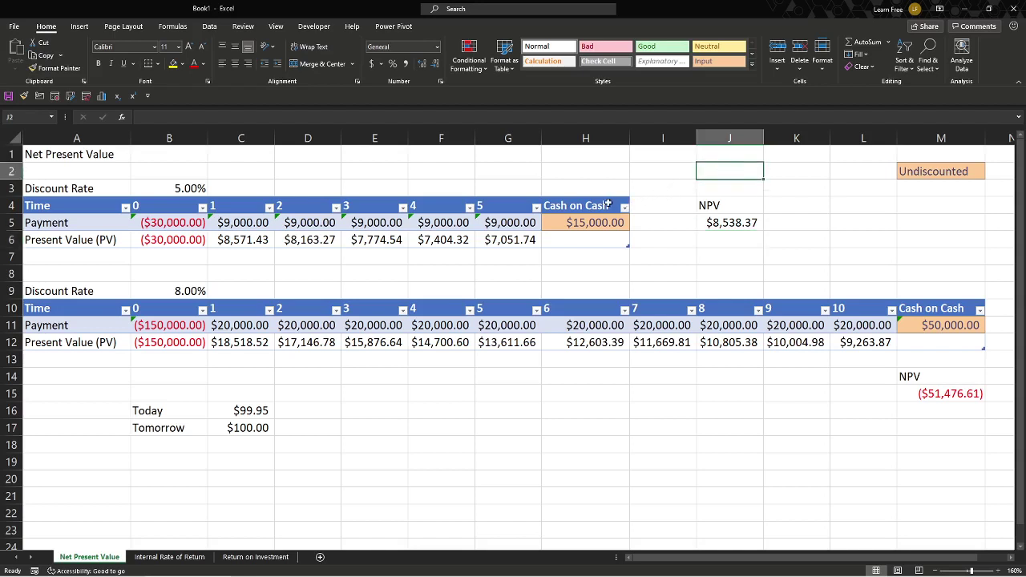
left_click(152, 189)
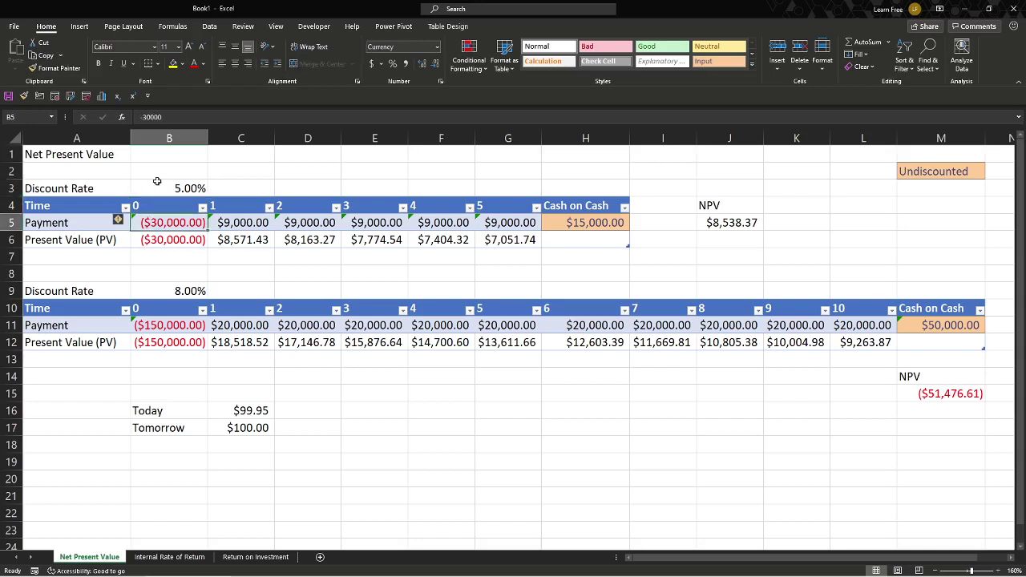
left_click(149, 172)
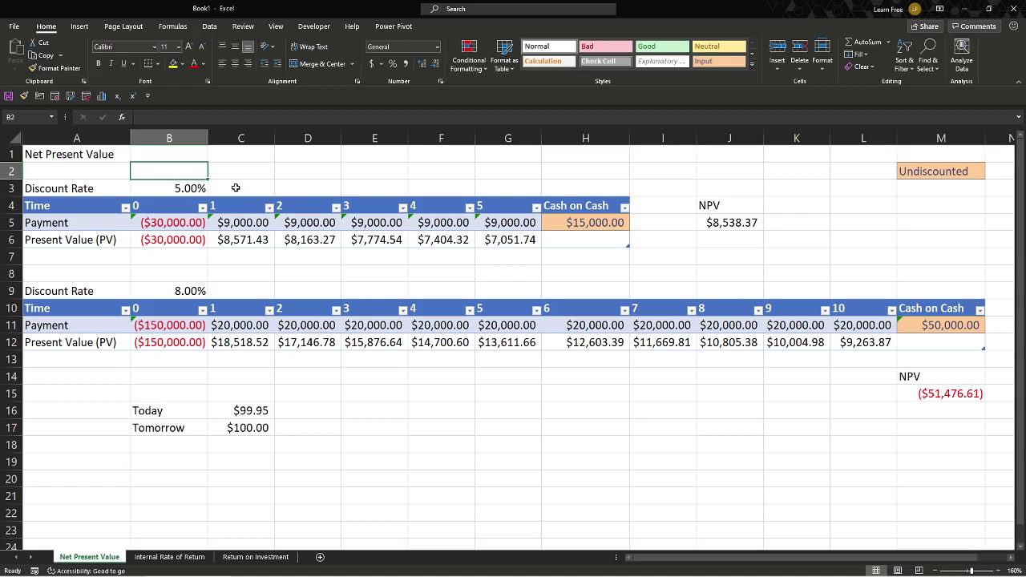
Step: Examine the first table's initial payment, the payments for periods 1 to 5, and the Cash on Cash sum formula
left_click_drag(223, 222, 498, 220)
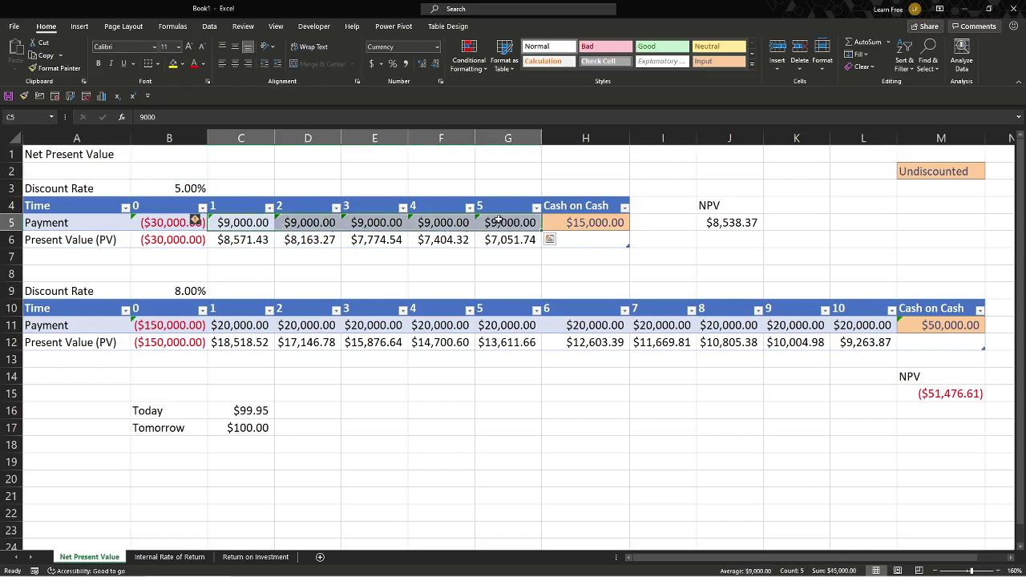
left_click(464, 175)
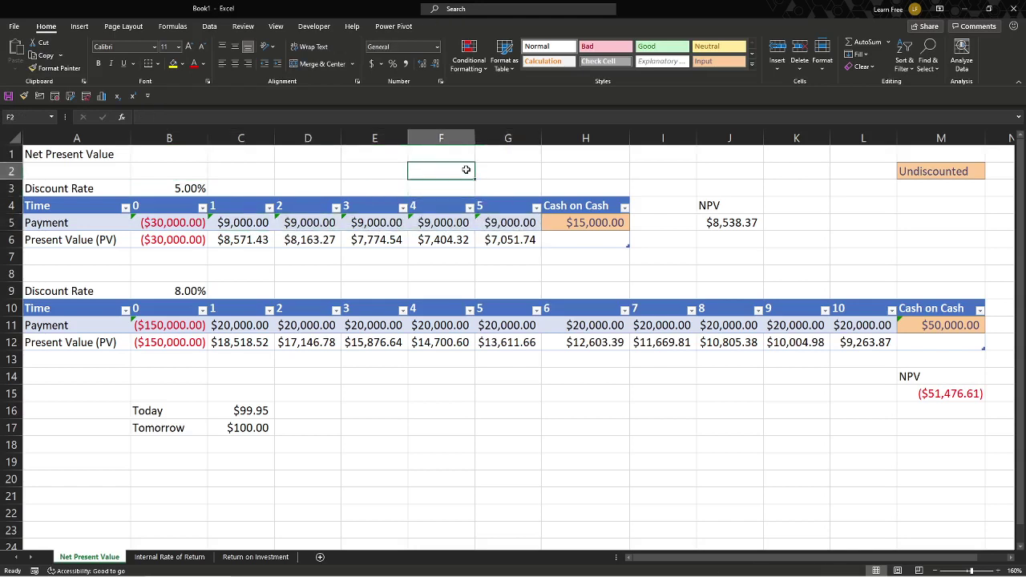
left_click(553, 224)
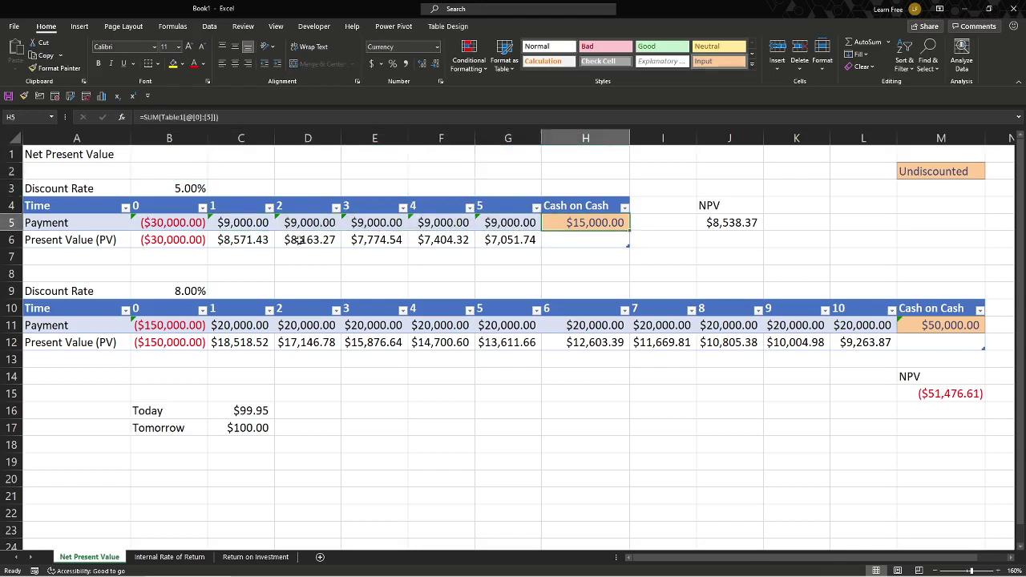
left_click(174, 230)
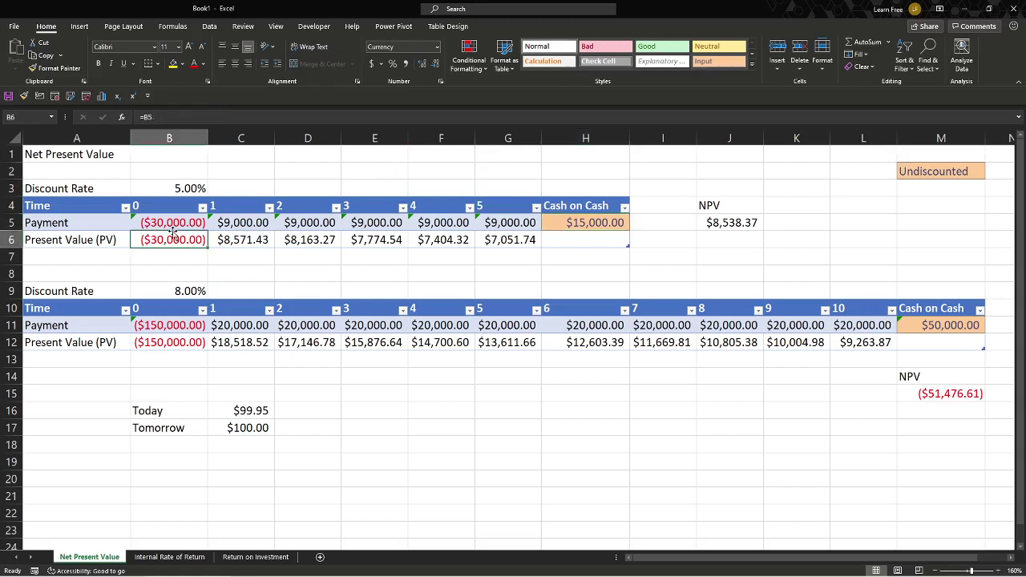
left_click_drag(226, 224, 507, 222)
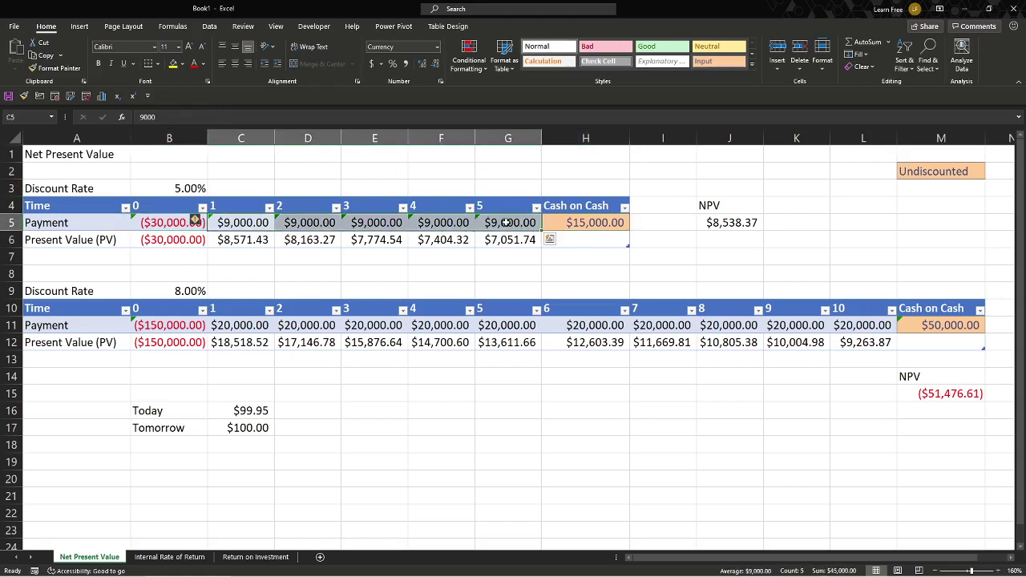
left_click(574, 221)
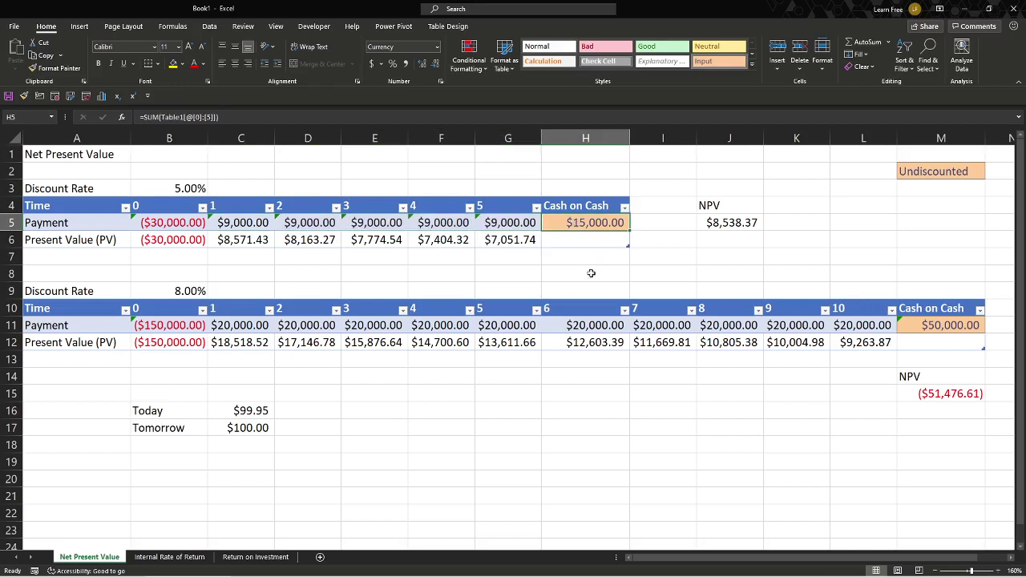
key("F2")
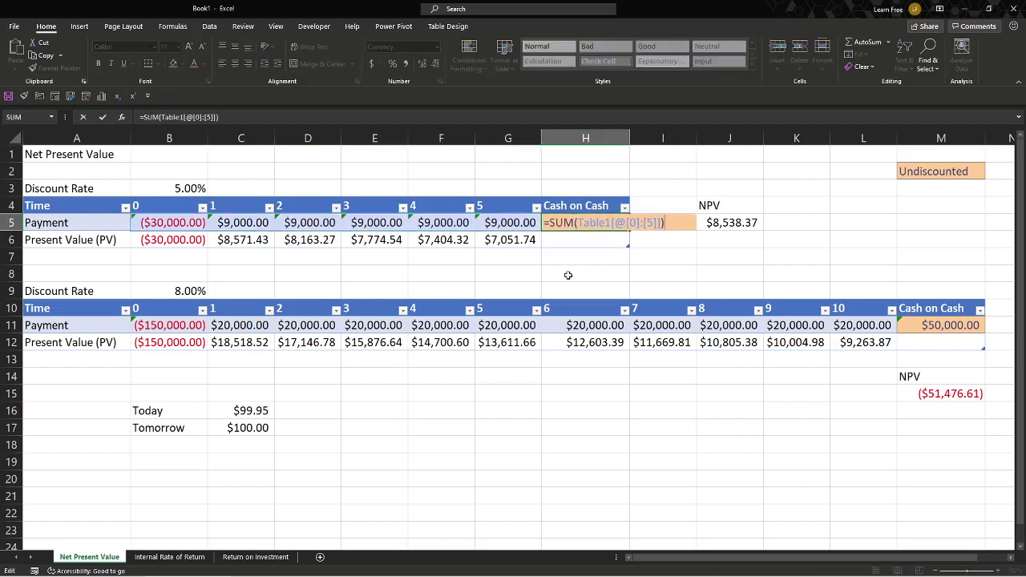
key("Escape")
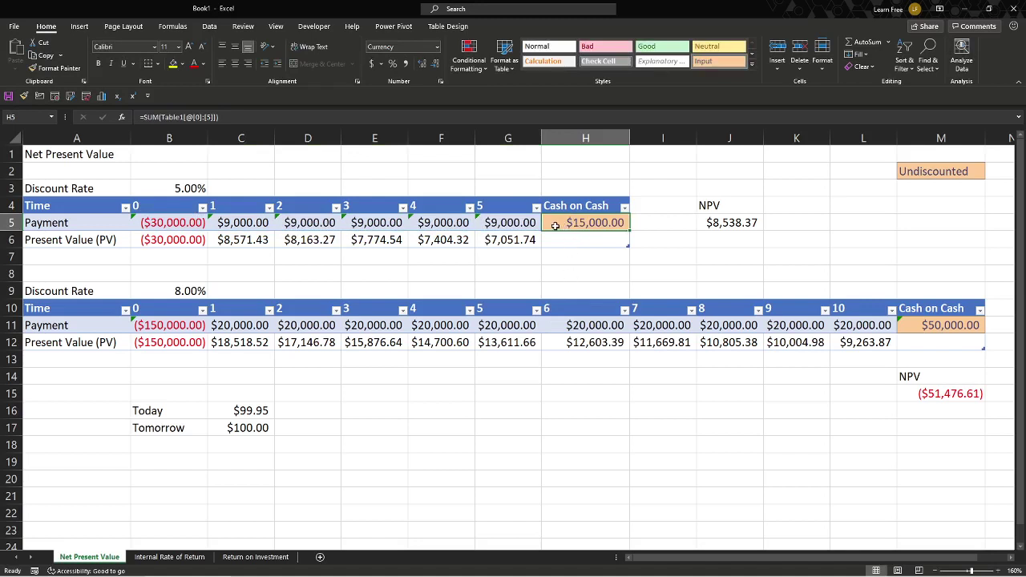
Step: Inspect the NPV formula in J5 and the discount rate and payment cells it references
left_click(702, 227)
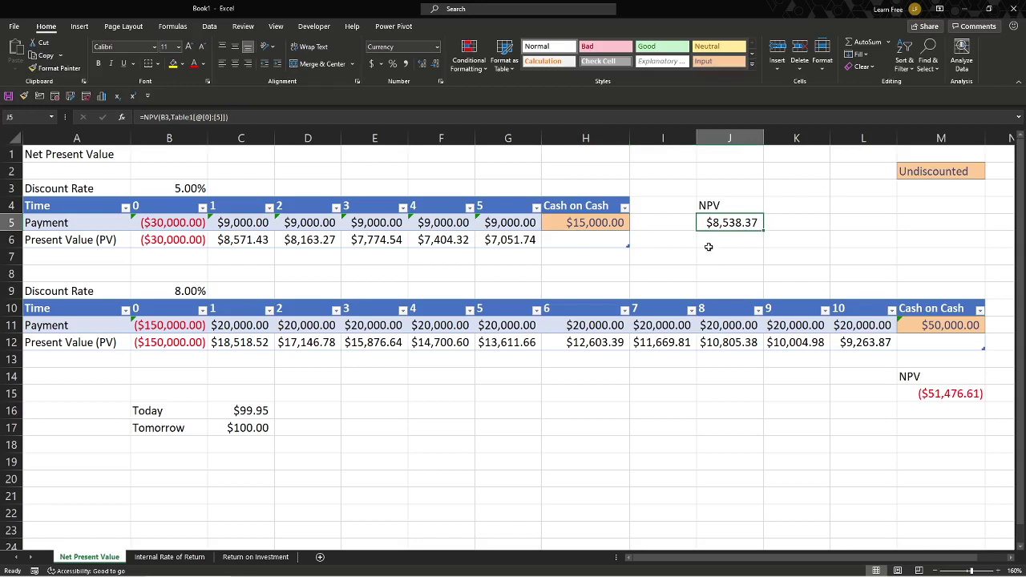
key("F2")
key("Escape")
key("F2")
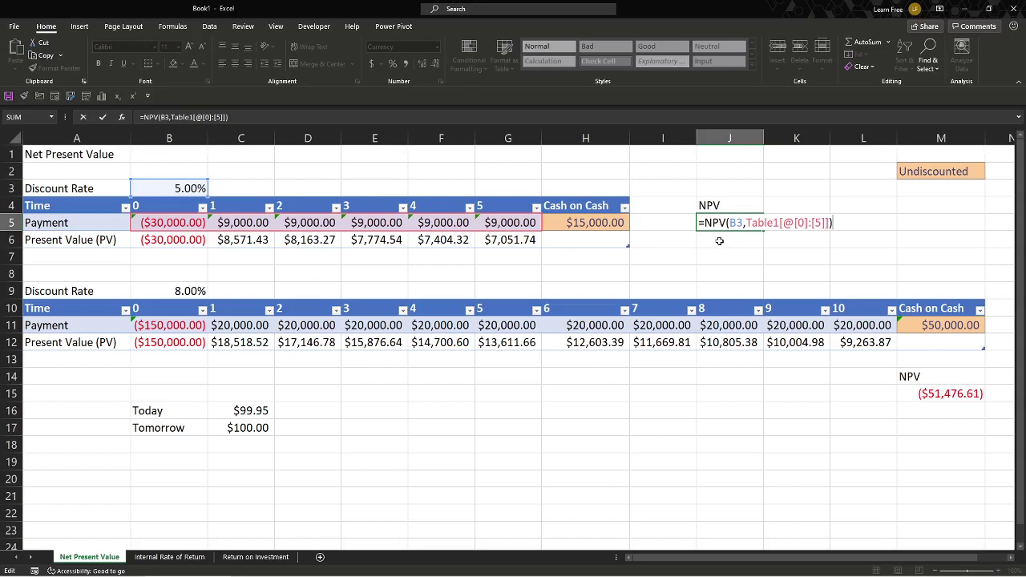
key("ctrl+Return")
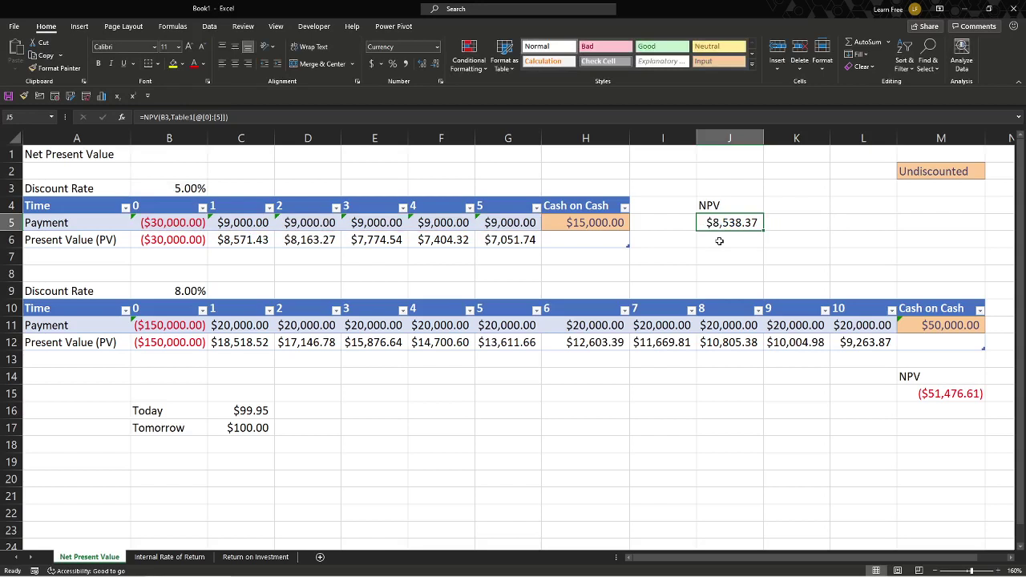
key("F2")
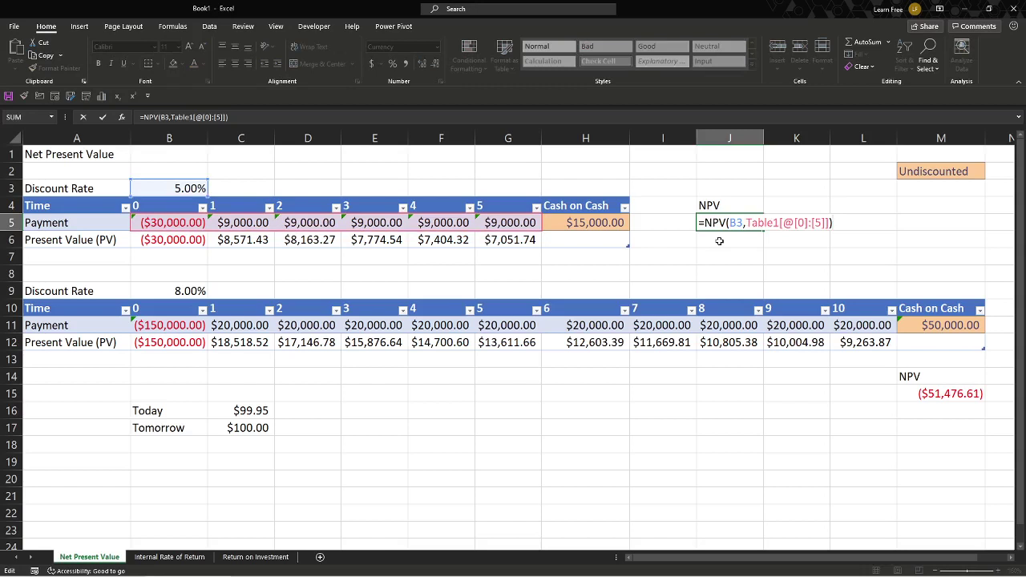
key("Return")
Step: Enter an NPV formula in J6 using discount rate B3 and the payments B5:G5
type("=npv")
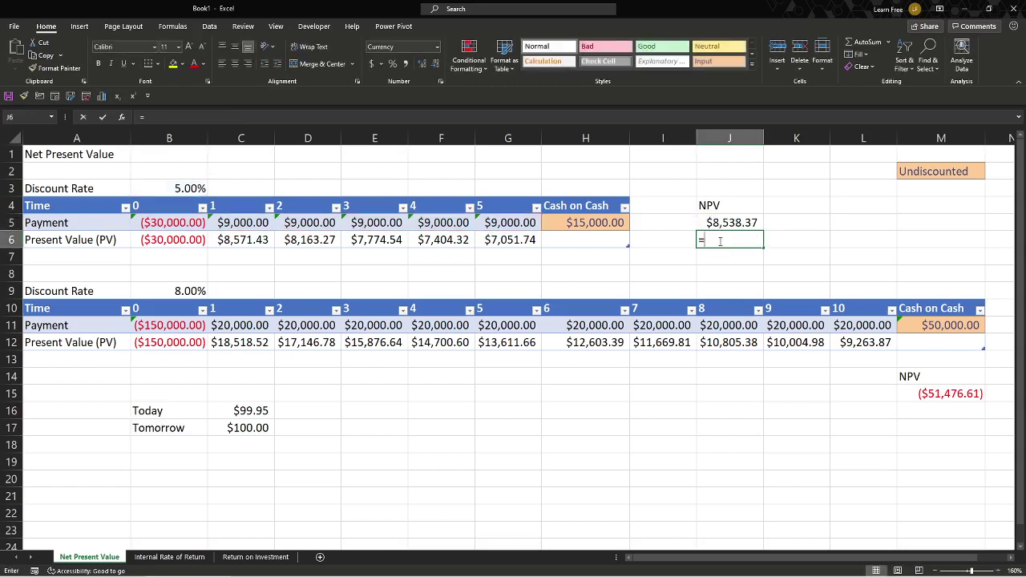
key("Tab")
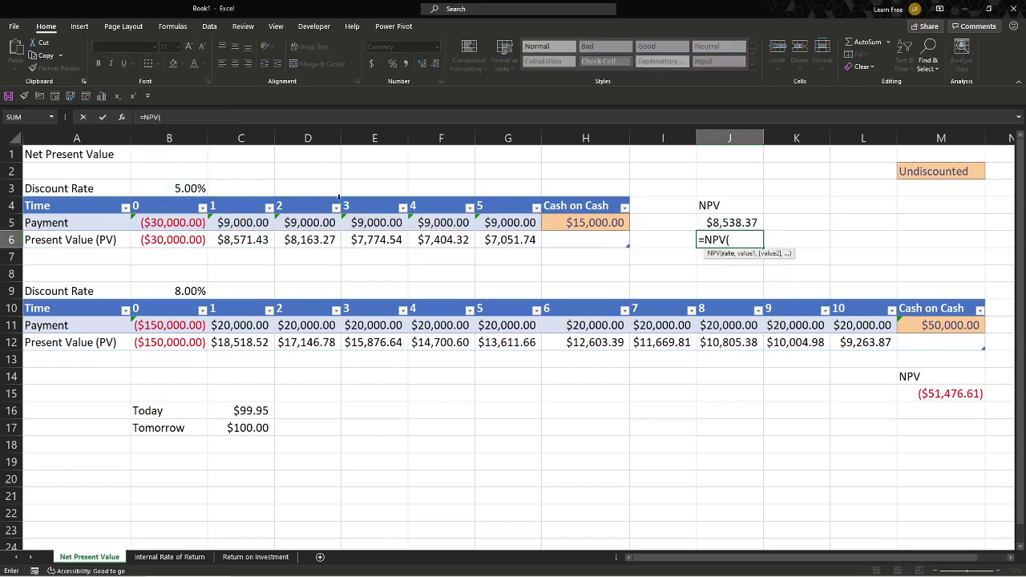
left_click(153, 190)
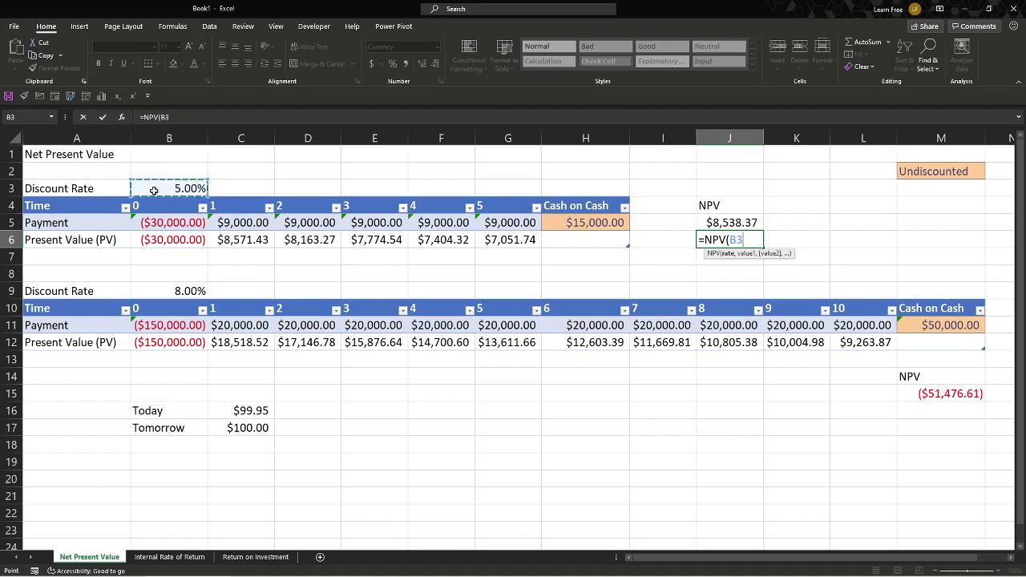
type(",")
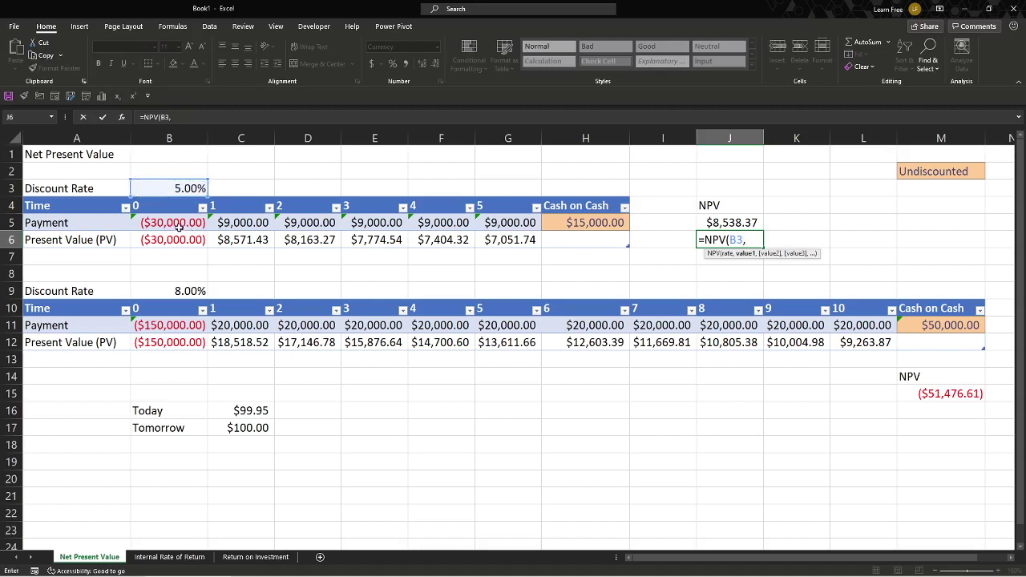
left_click_drag(175, 225, 521, 223)
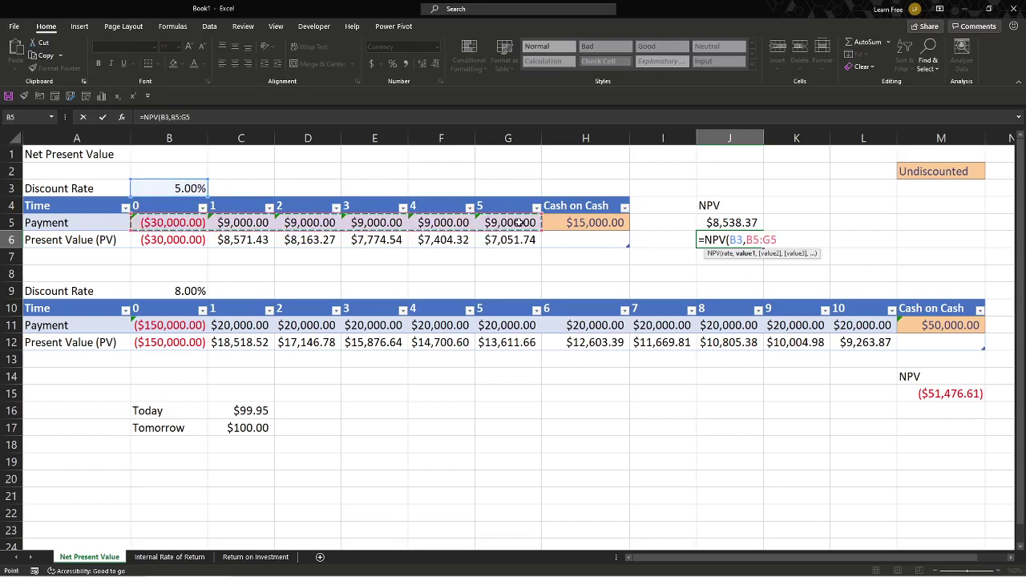
key("Return")
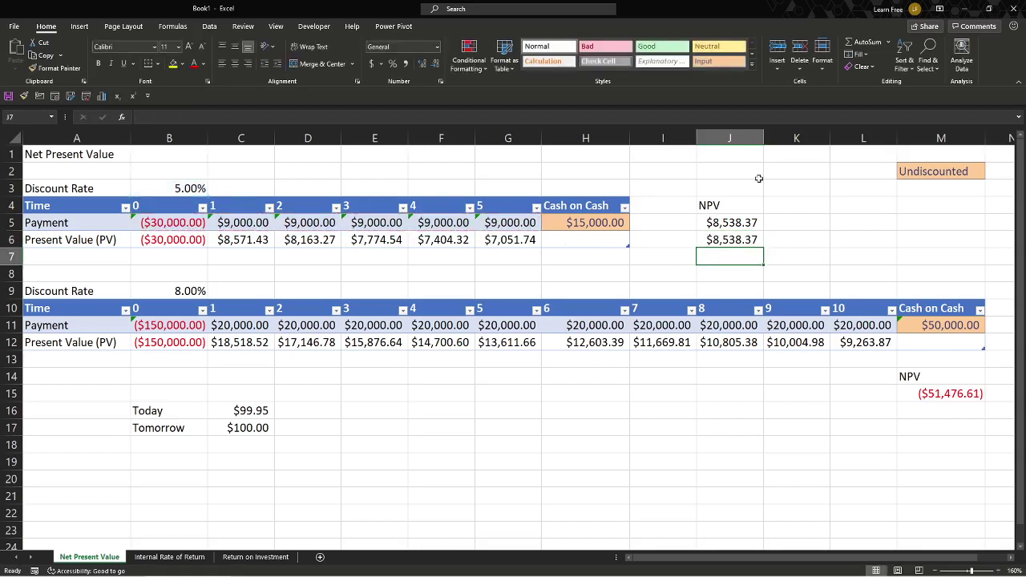
Step: Compare the NPV in J6 with the first table's Cash on Cash total, discount rate and individual payments
left_click(751, 234)
left_click(604, 227)
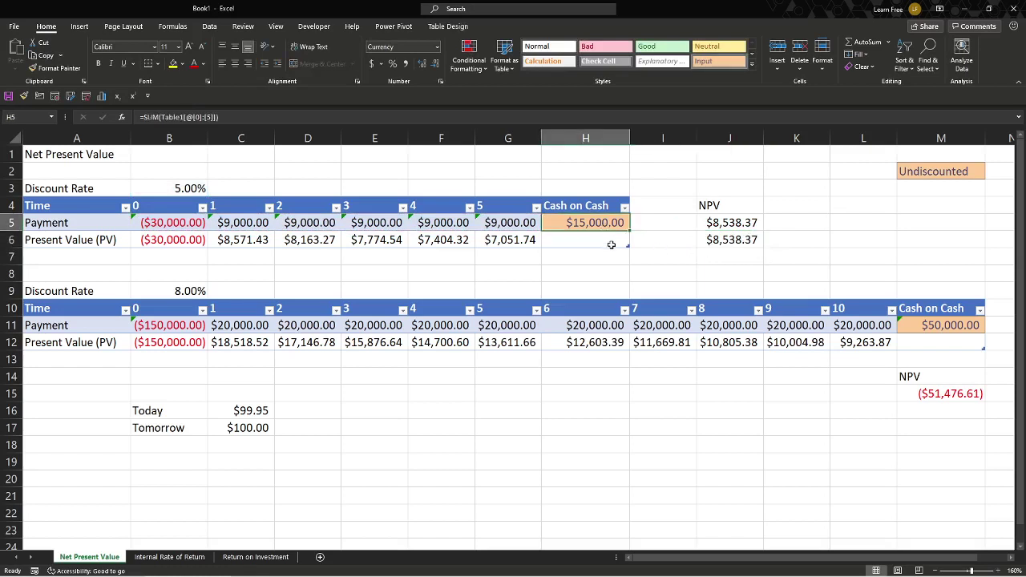
left_click(196, 189)
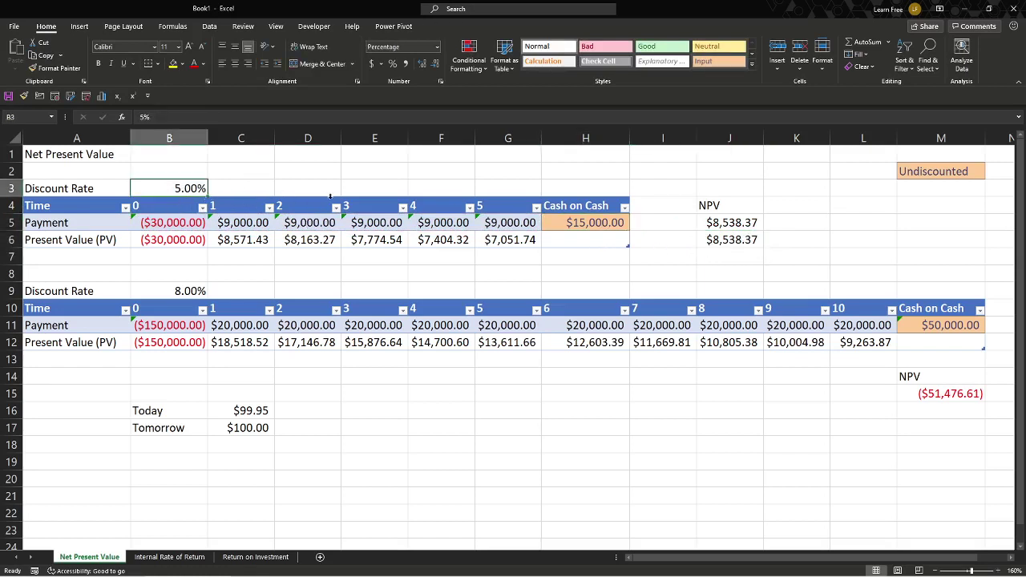
left_click_drag(257, 223, 477, 223)
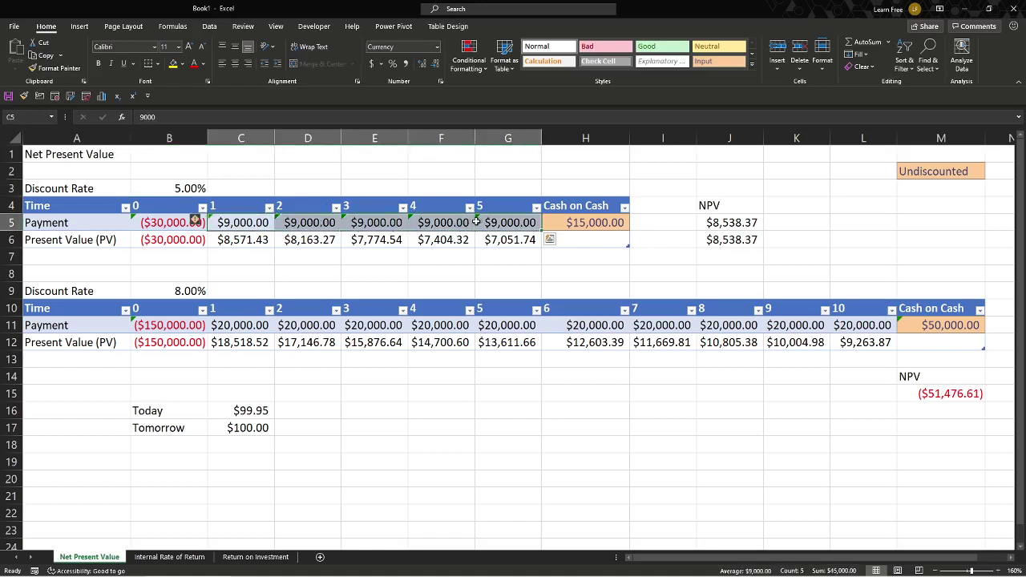
left_click(164, 224)
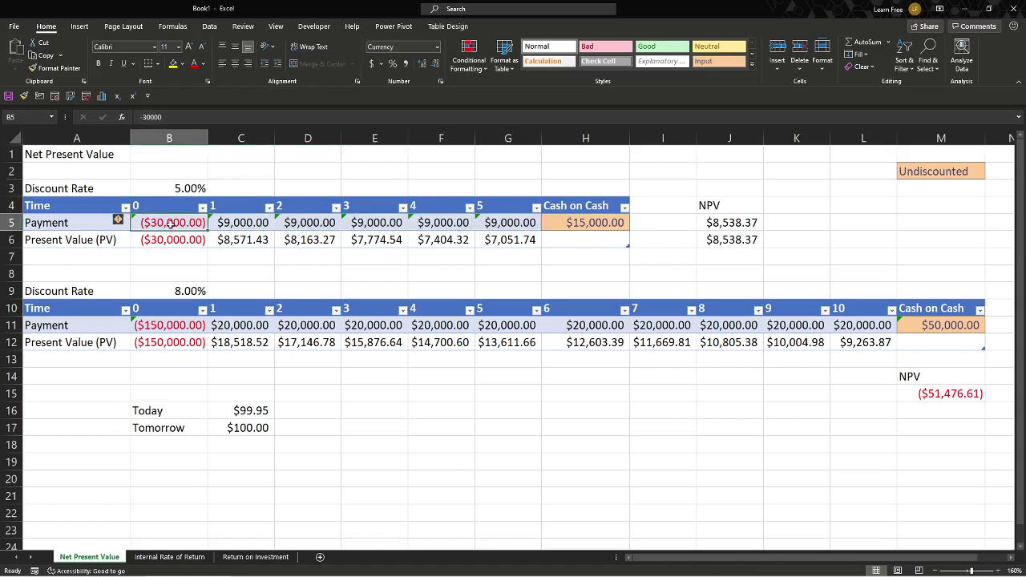
left_click(243, 224)
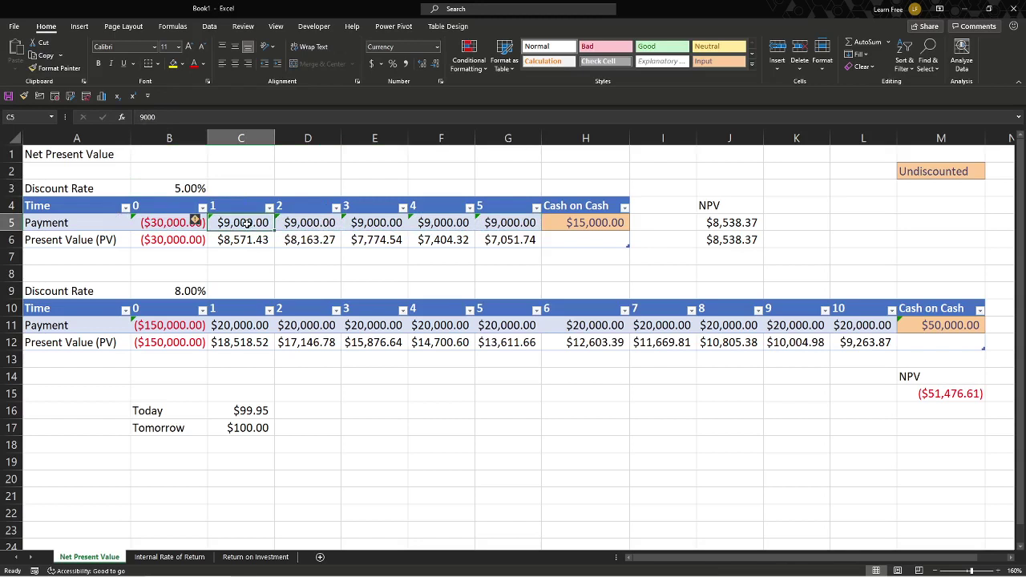
left_click(311, 224)
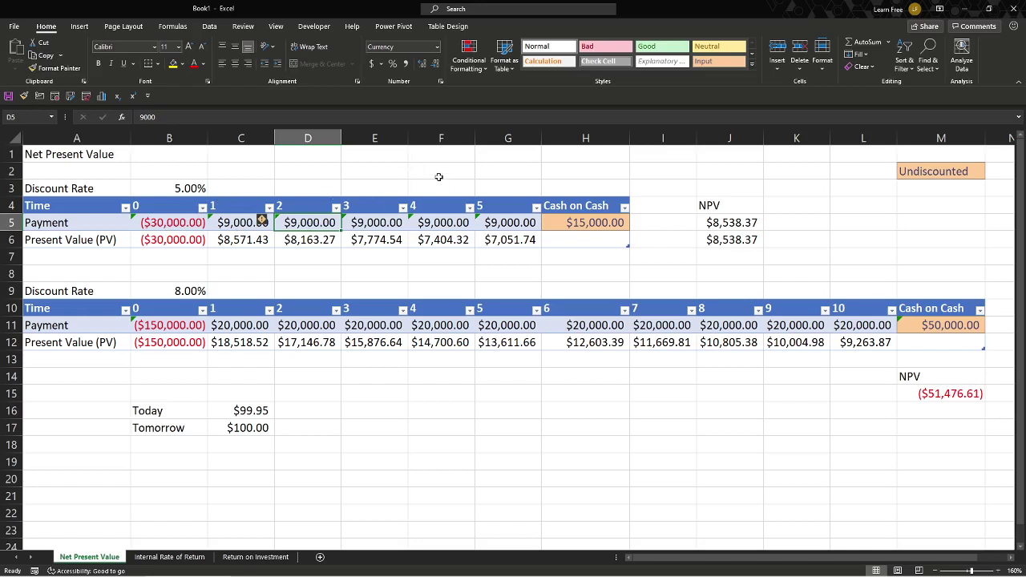
left_click(725, 258)
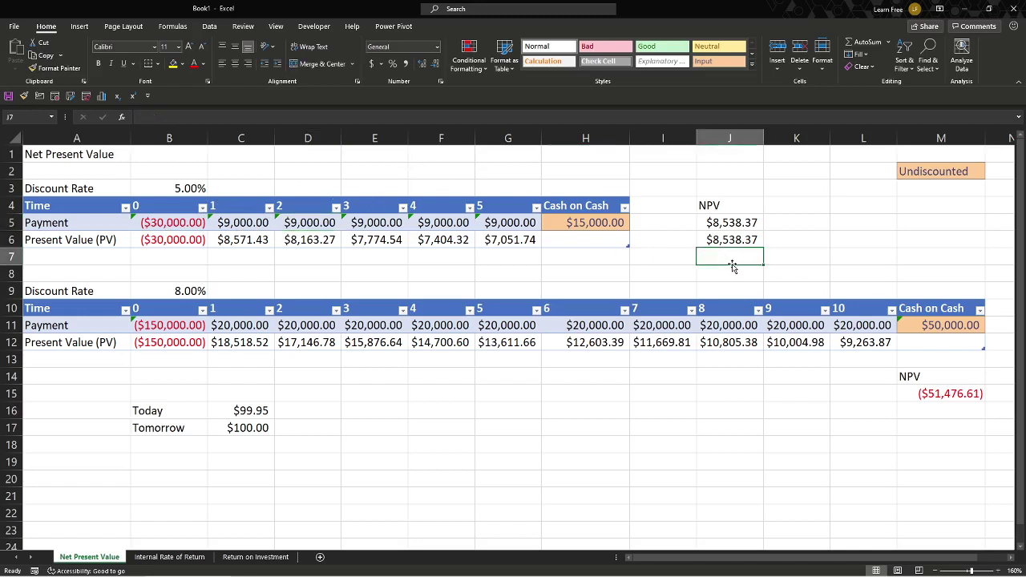
left_click(728, 244)
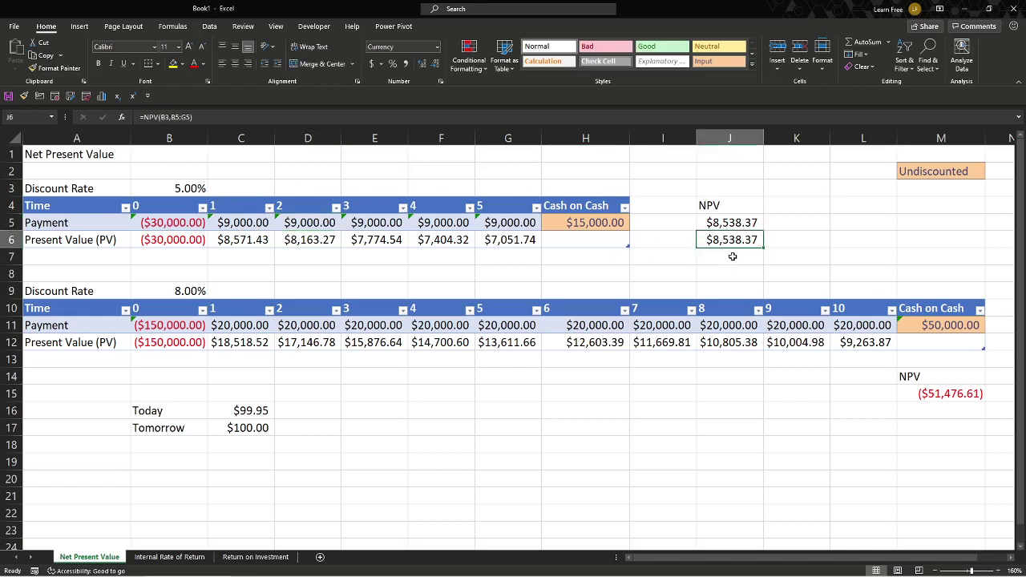
Step: Enter the formula =J6/30000 in K6 to divide the net present value by the initial investment
left_click(768, 242)
type("=")
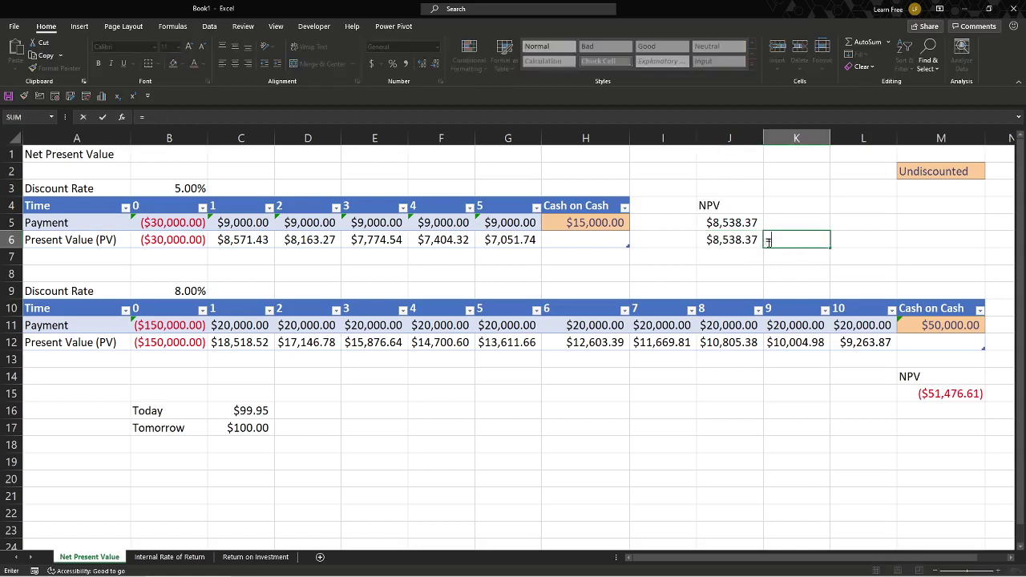
key("Left")
type("/")
key("Left")
key("Left")
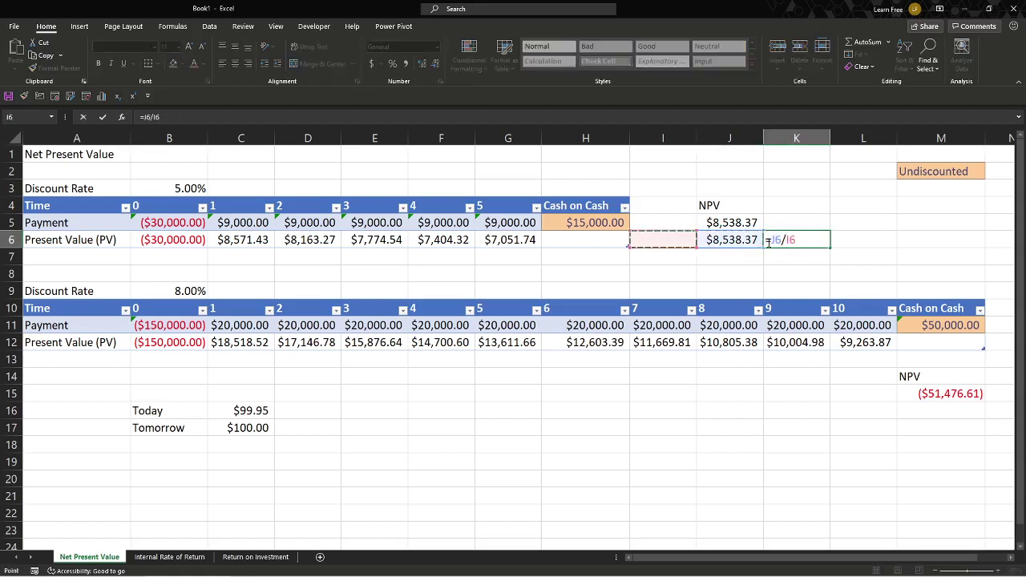
key("BackSpace")
type("30000")
key("Return")
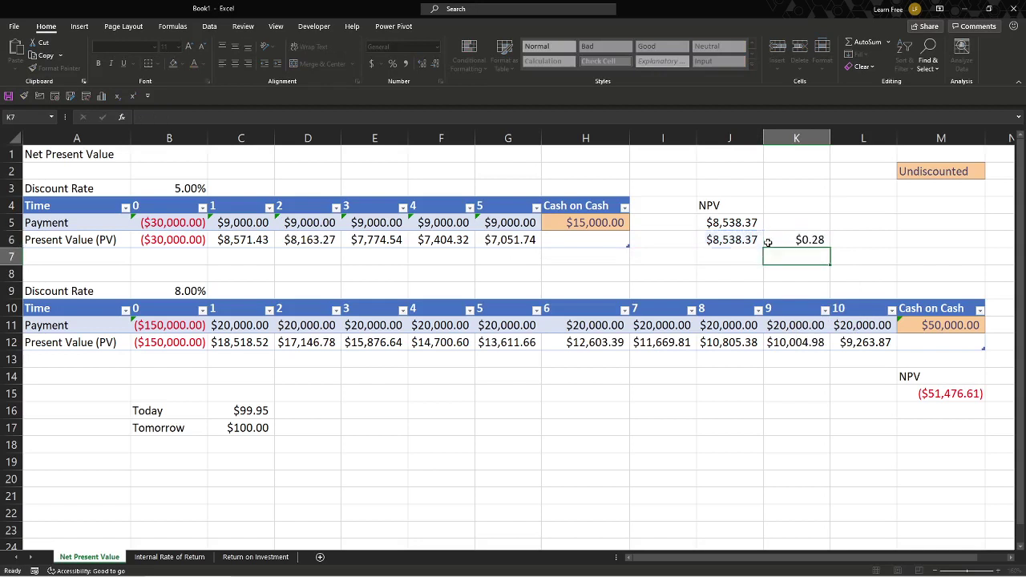
Step: Format the ratio in K6 as a percentage, and clear the cell after comparing it with the discount rate in B3
left_click(767, 242)
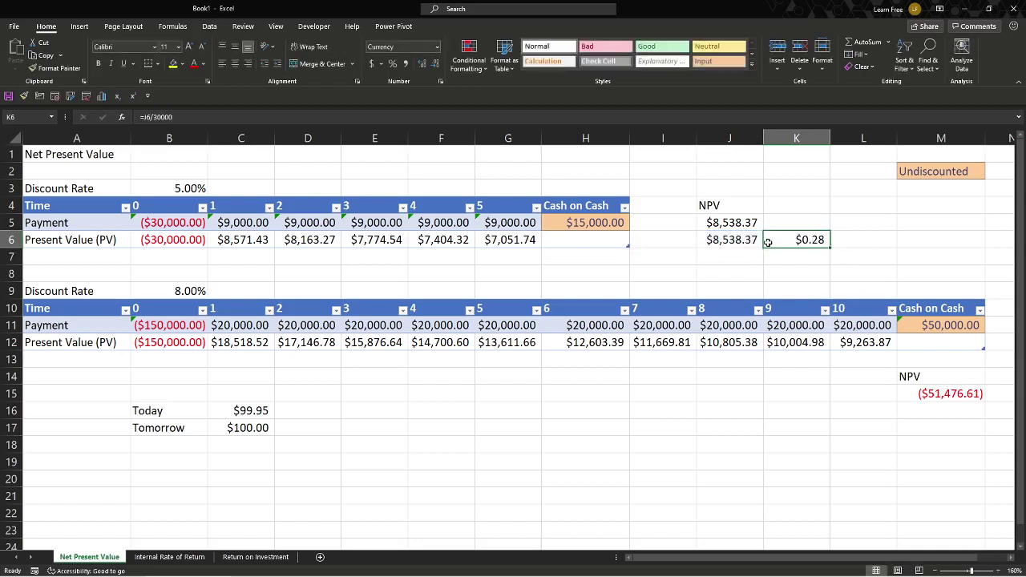
key("ctrl+shift+5")
left_click(159, 190)
left_click(790, 239)
key("Delete")
left_click(322, 415)
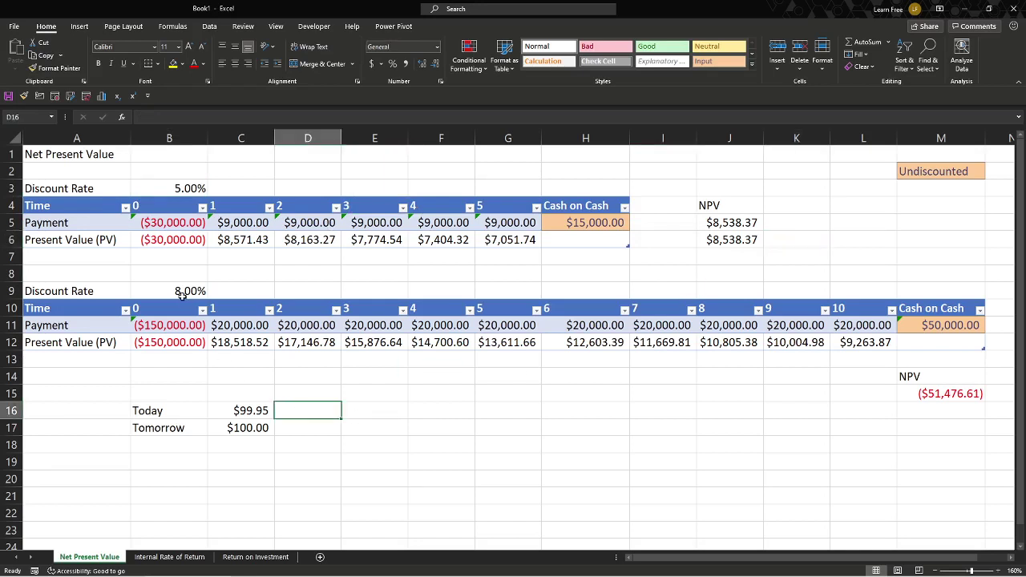
Step: Review the second investment's discount rate in B9, its initial outlay in B11:B12 and its yearly payments along row 11
left_click(181, 293)
left_click(166, 329)
left_click(176, 345)
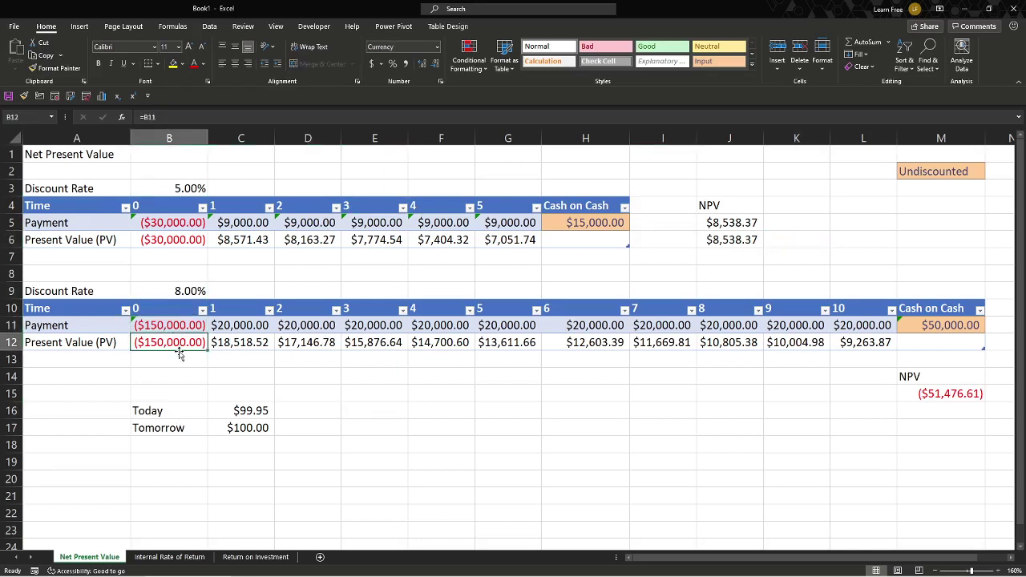
left_click(182, 358)
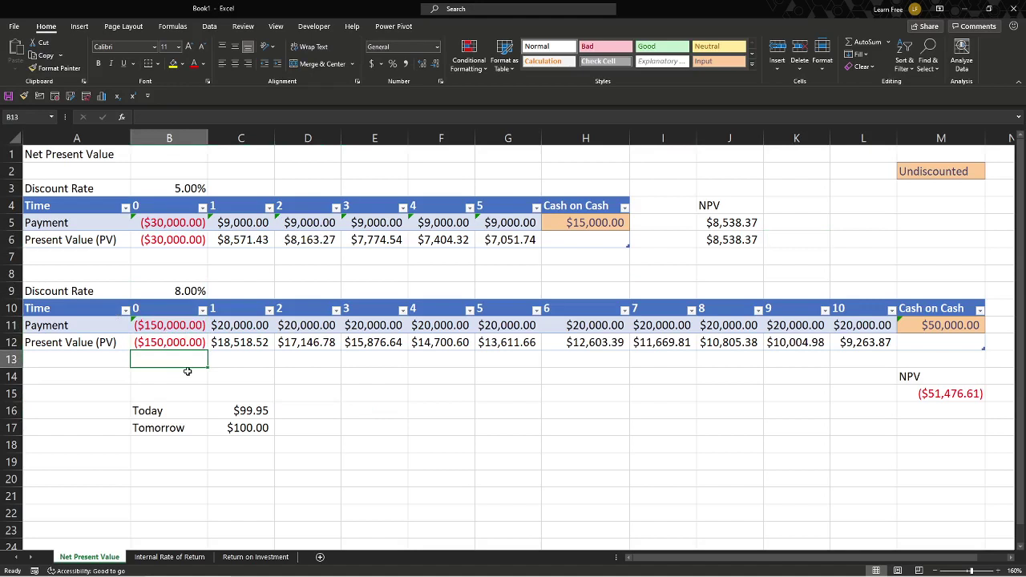
left_click(187, 371)
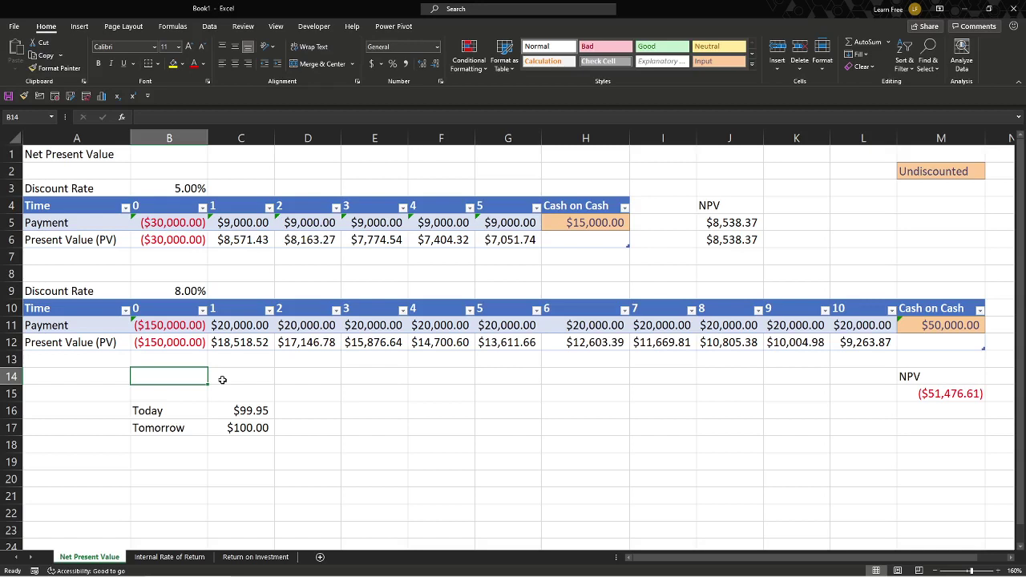
left_click(222, 379)
left_click(159, 330)
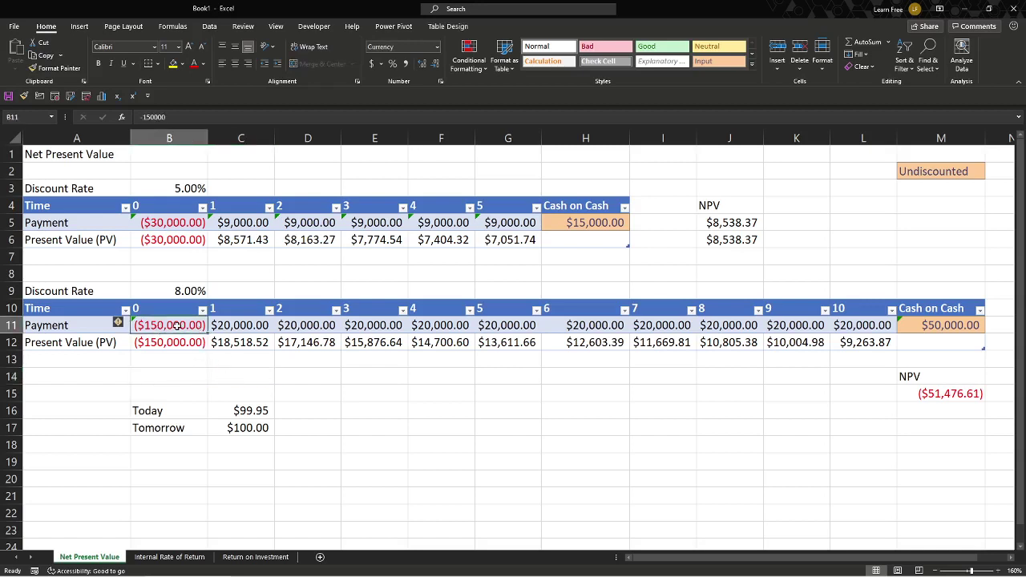
left_click(217, 327)
left_click(309, 327)
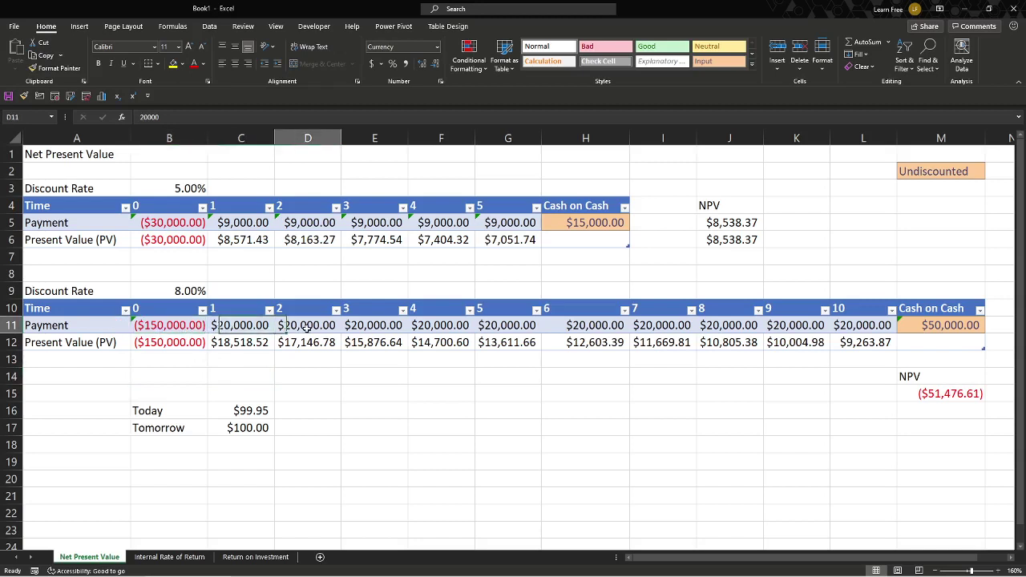
left_click(370, 327)
left_click(431, 329)
left_click(486, 330)
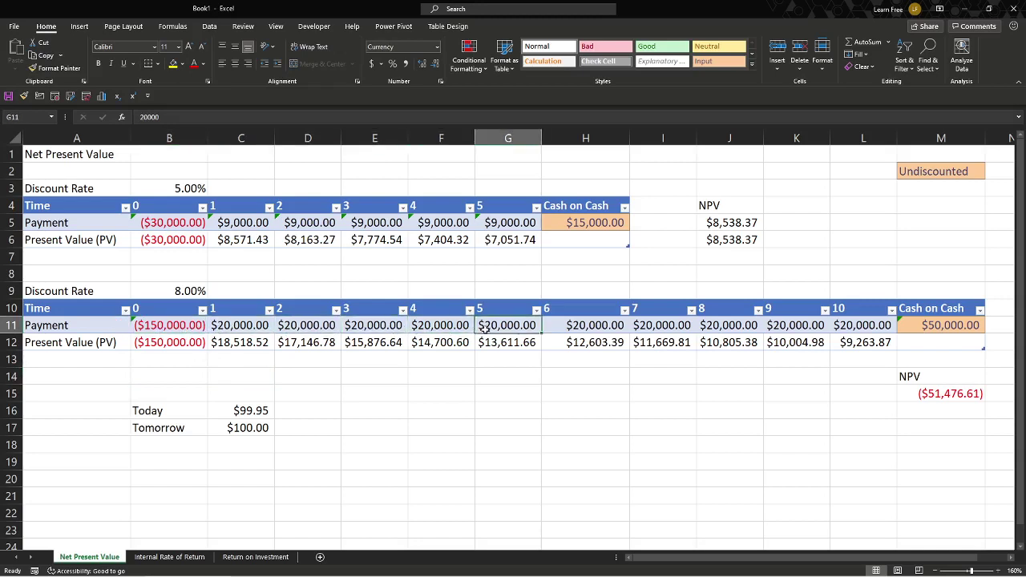
Step: Inspect the SUM formula behind the second table's Cash on Cash total in M11
left_click(210, 378)
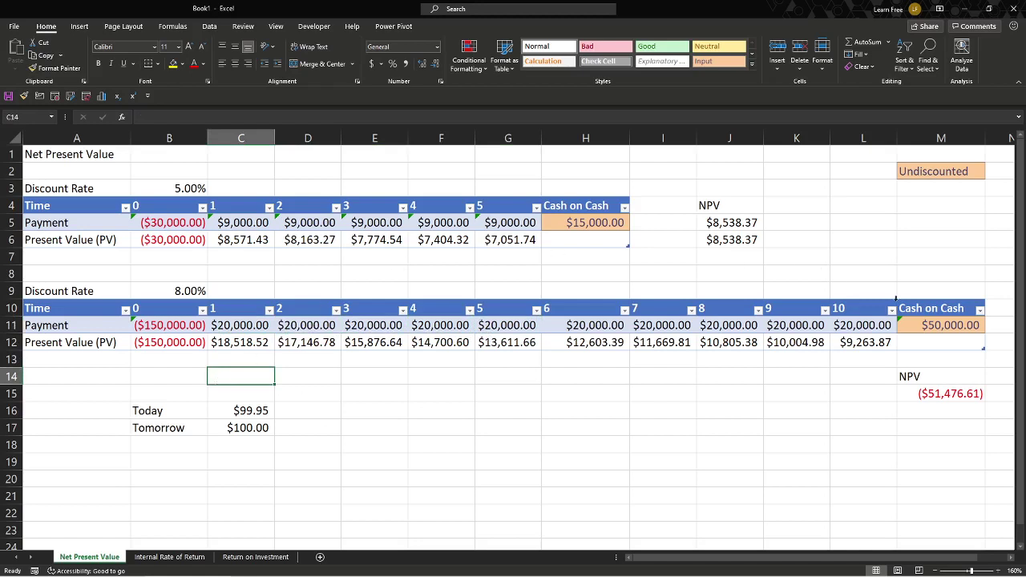
left_click(928, 323)
key("F2")
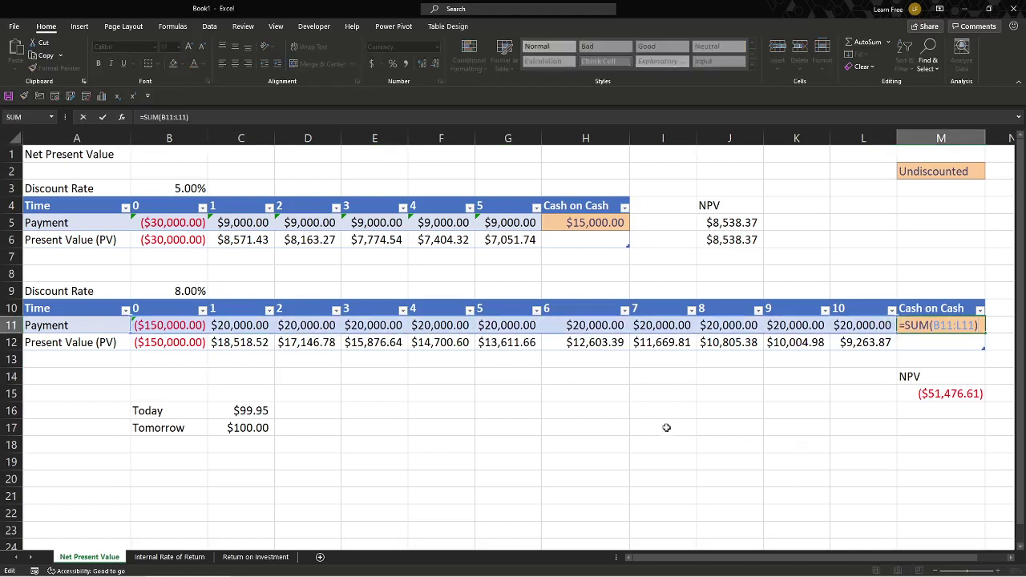
key("Escape")
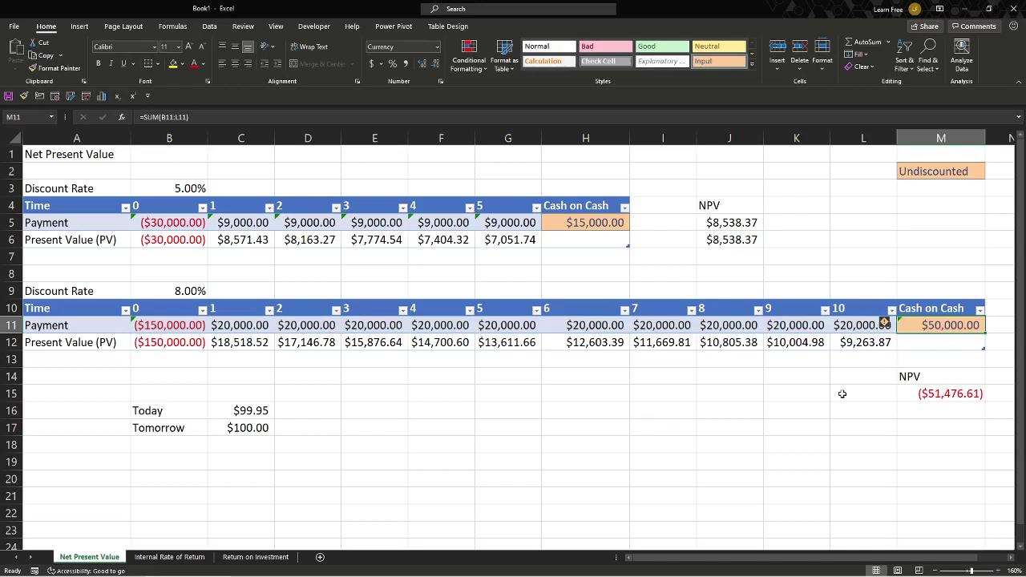
Step: Enter an NPV formula in M16 using discount rate B9 and the present values B12:L12, and delete it again
left_click(923, 410)
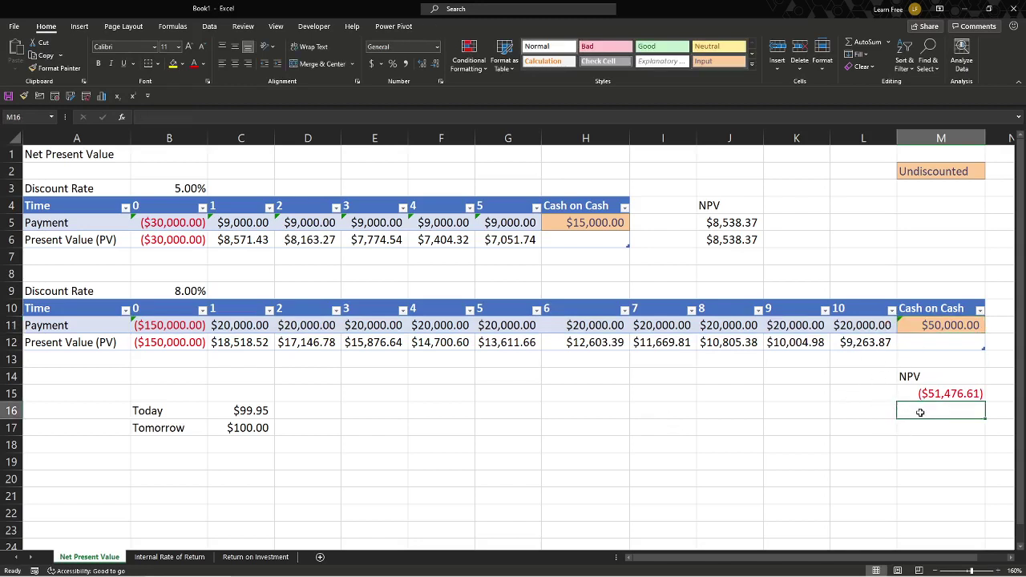
type("=npv")
key("Tab")
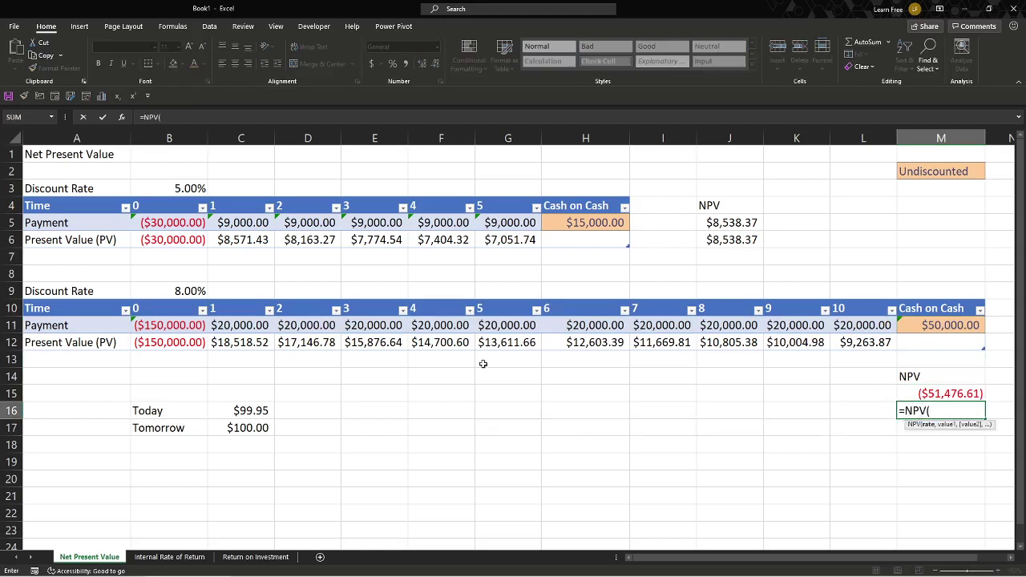
left_click(190, 295)
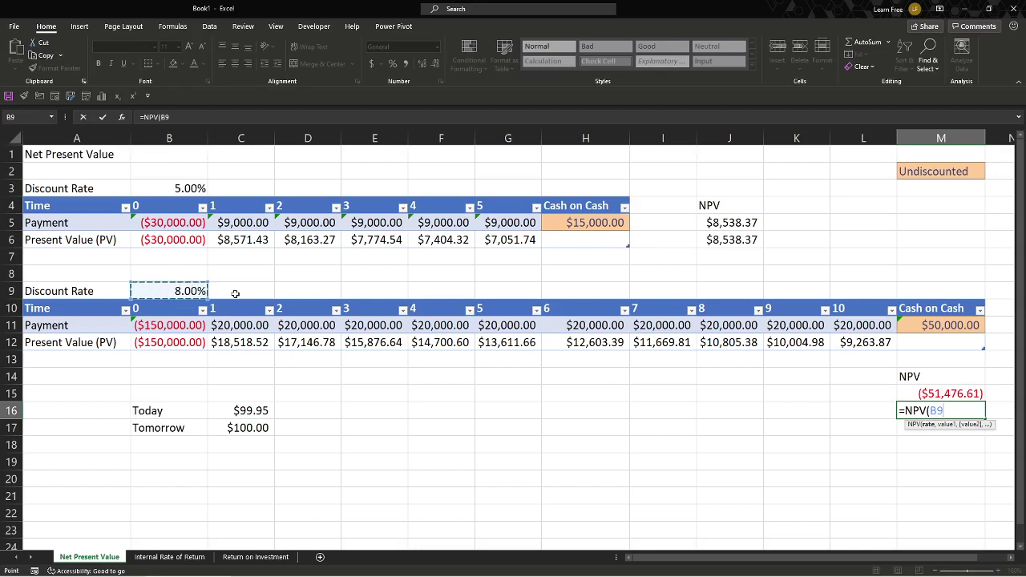
type(",")
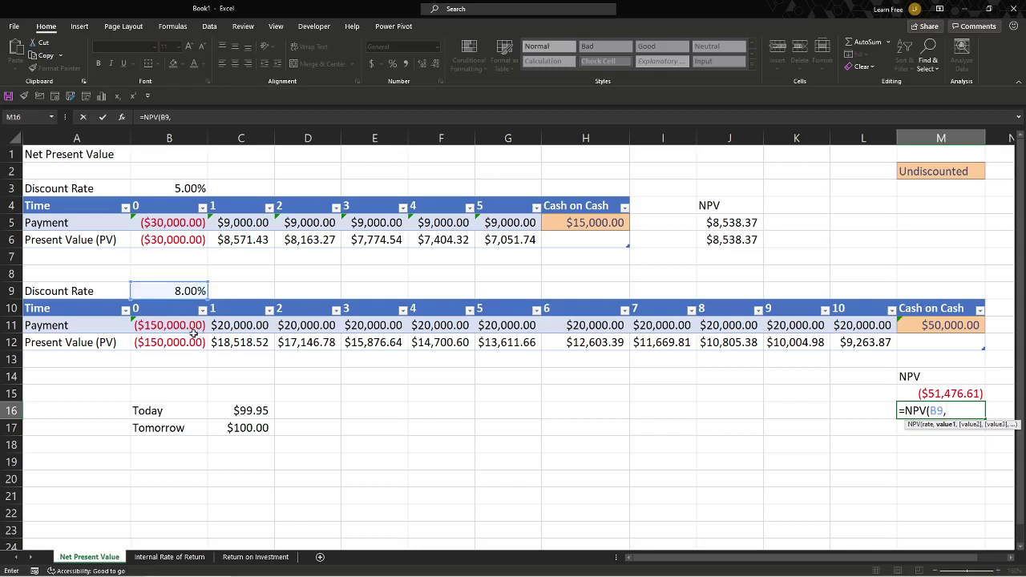
left_click_drag(183, 340, 831, 344)
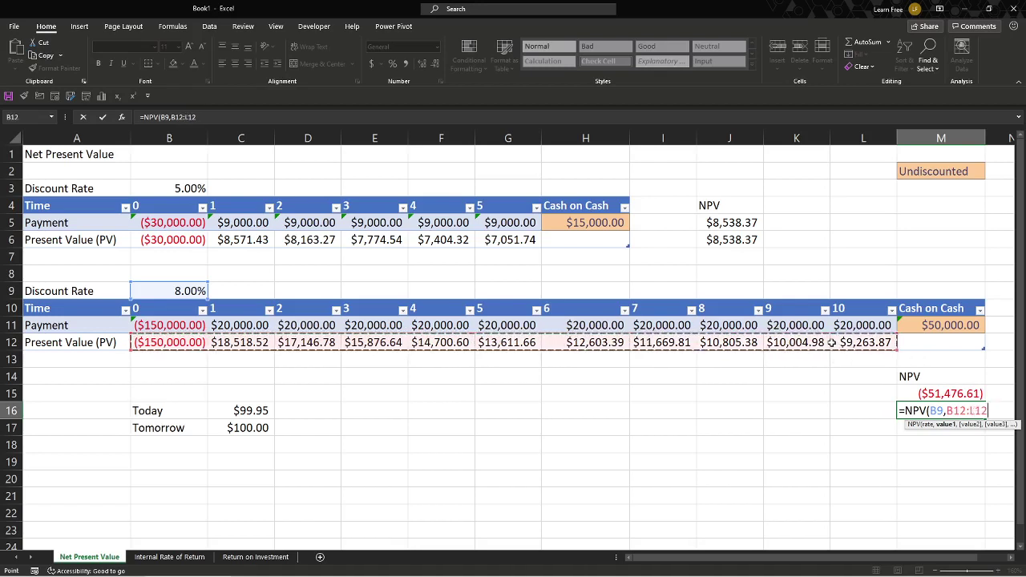
key("Return")
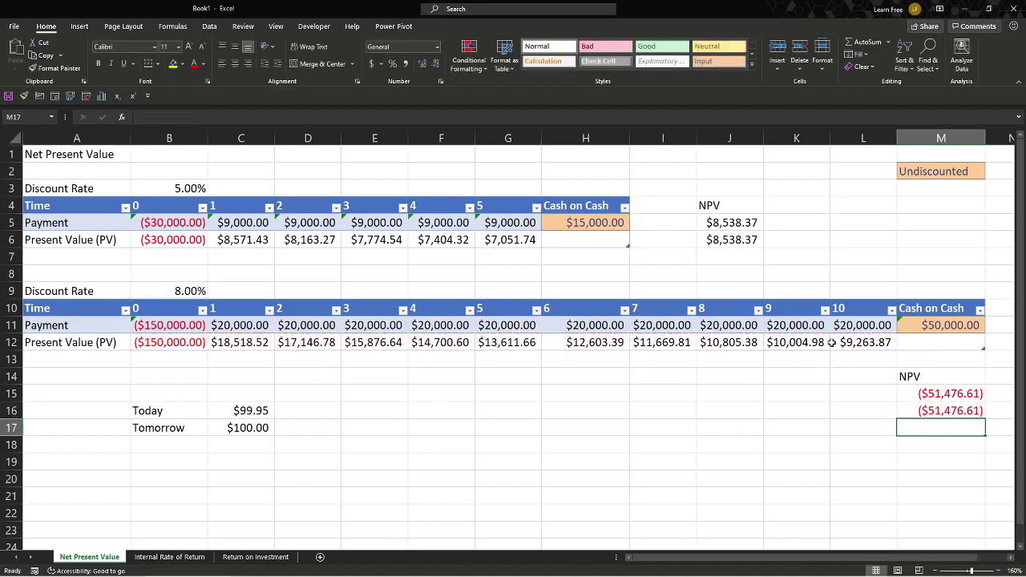
key("Up")
key("Delete")
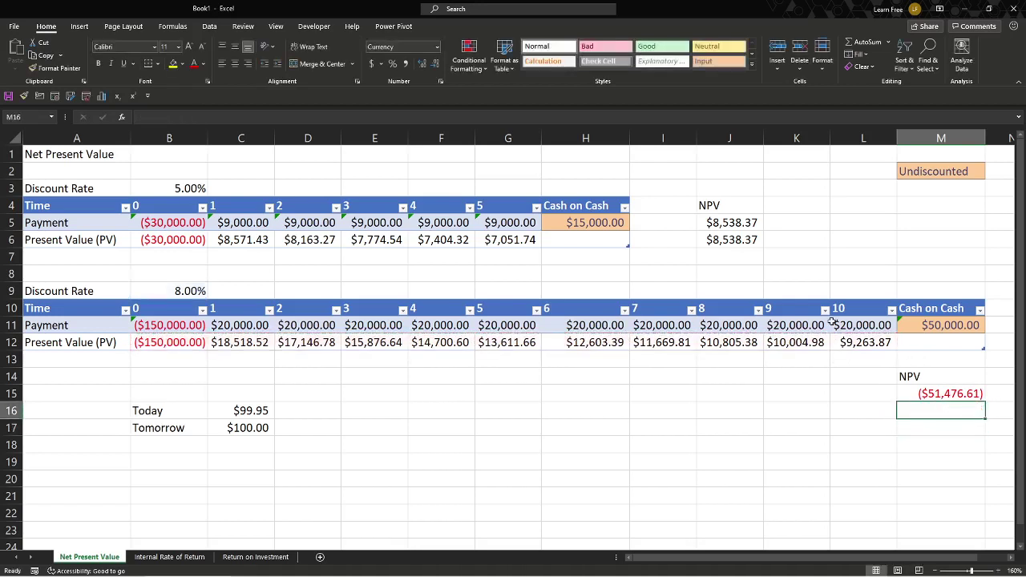
Step: Examine the second investment's time 0 payment and present value in B11:B12
left_click(194, 345)
left_click(187, 359)
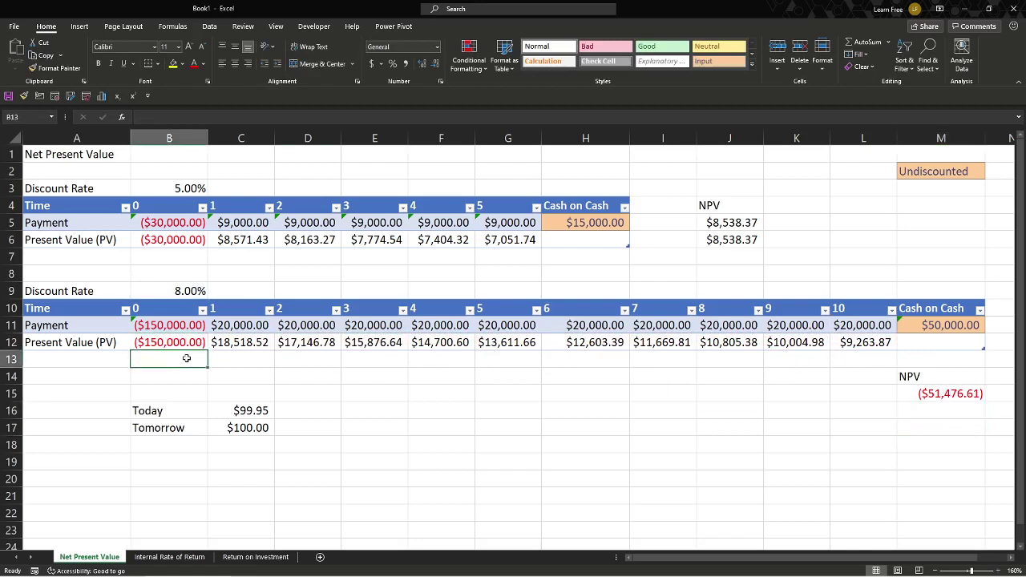
left_click(188, 345)
left_click(190, 361)
left_click(191, 313)
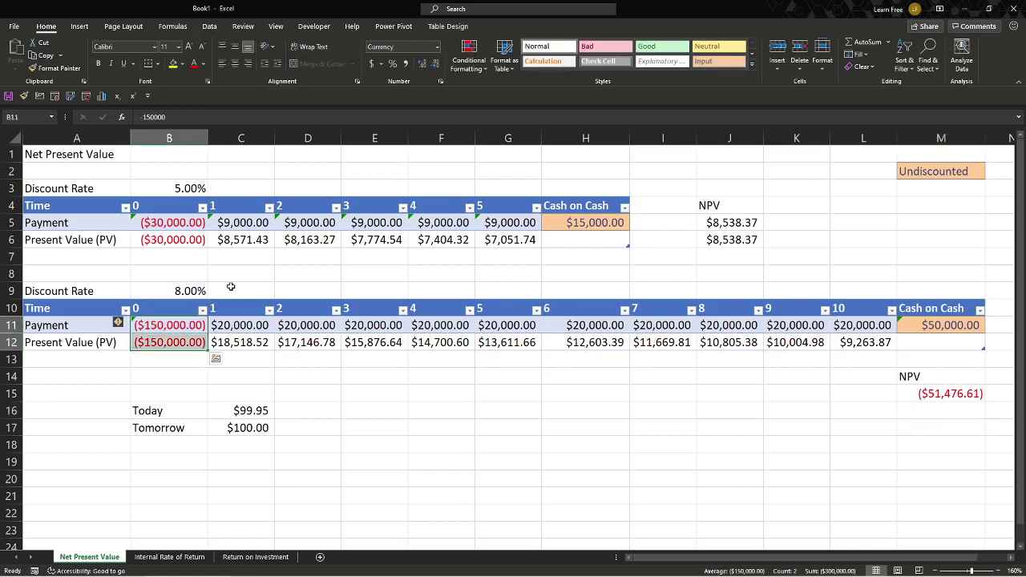
Step: Try discount rates of 7% and 4% in B9 for the second investment
left_click(178, 294)
type(".07")
key("Return")
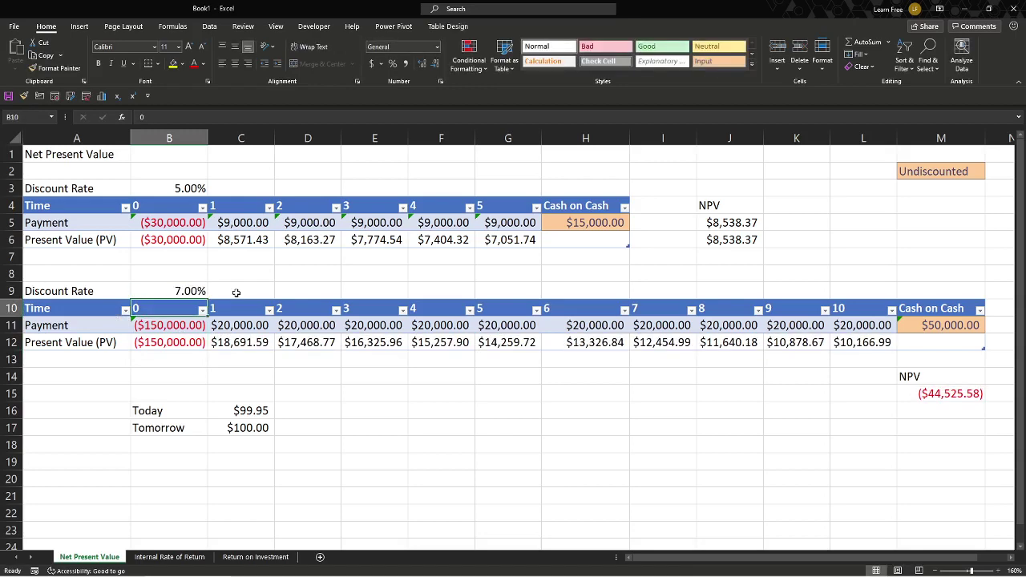
key("Up")
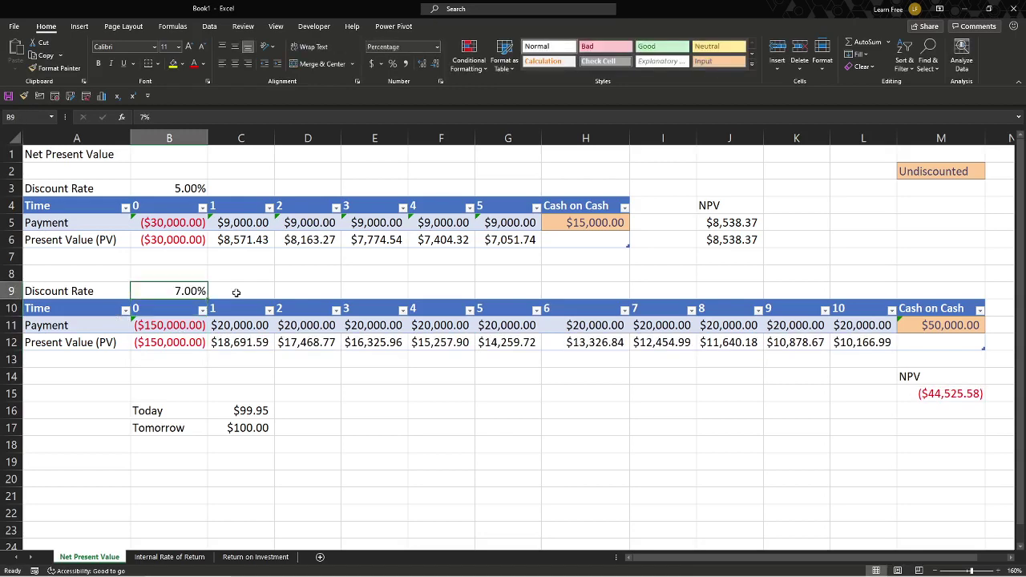
type(".04")
key("Return")
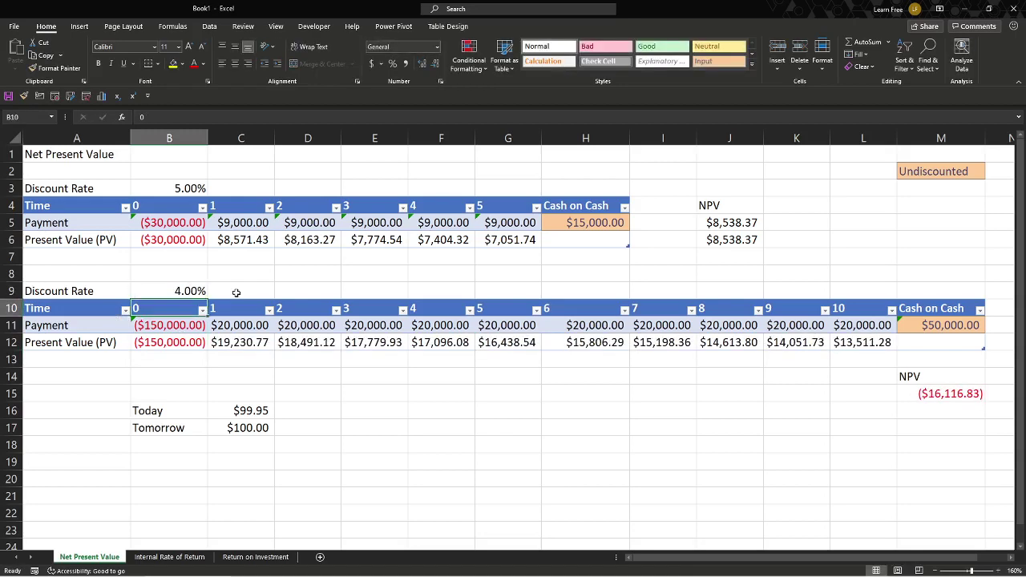
Step: Set the discount rate in B9 to 0% and compare the second investment's NPV with its Cash on Cash total
key("Up")
type("0")
key("Return")
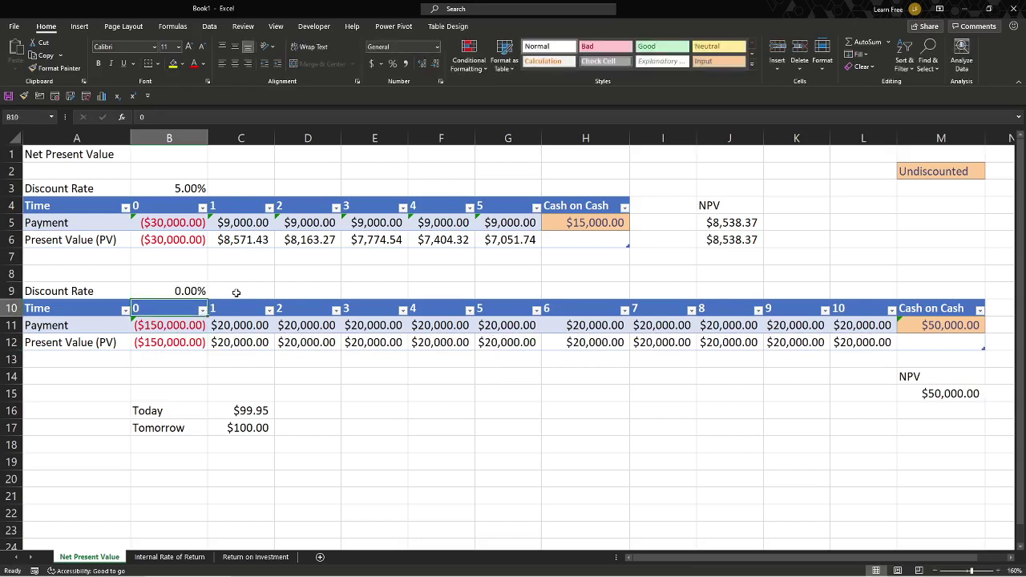
left_click(910, 325)
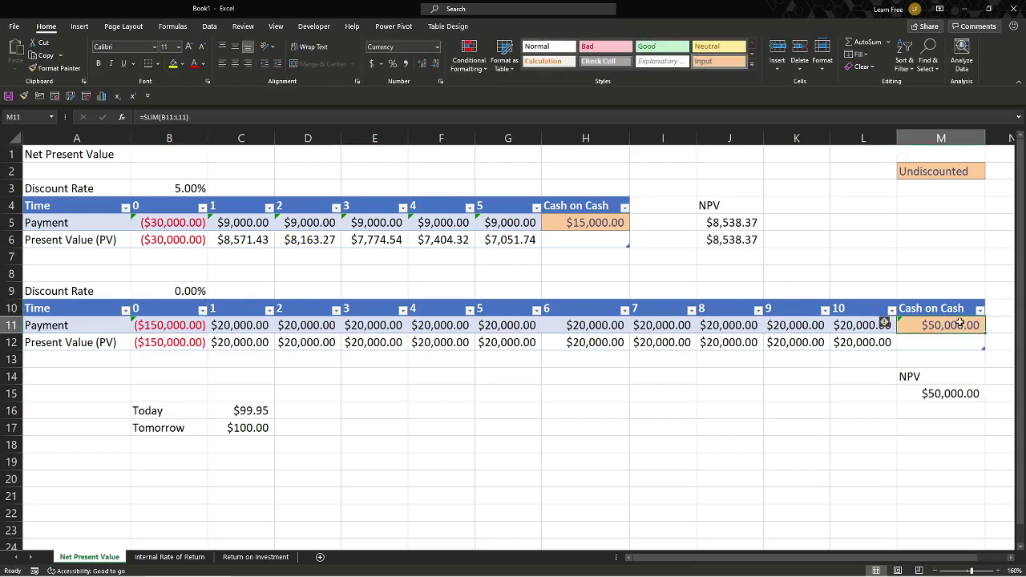
left_click(181, 293)
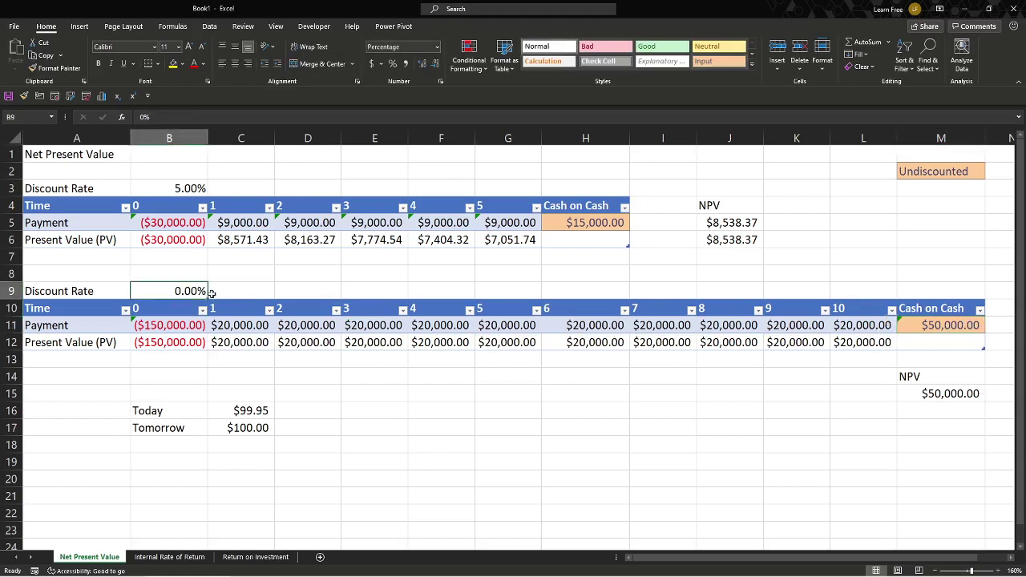
left_click(356, 411)
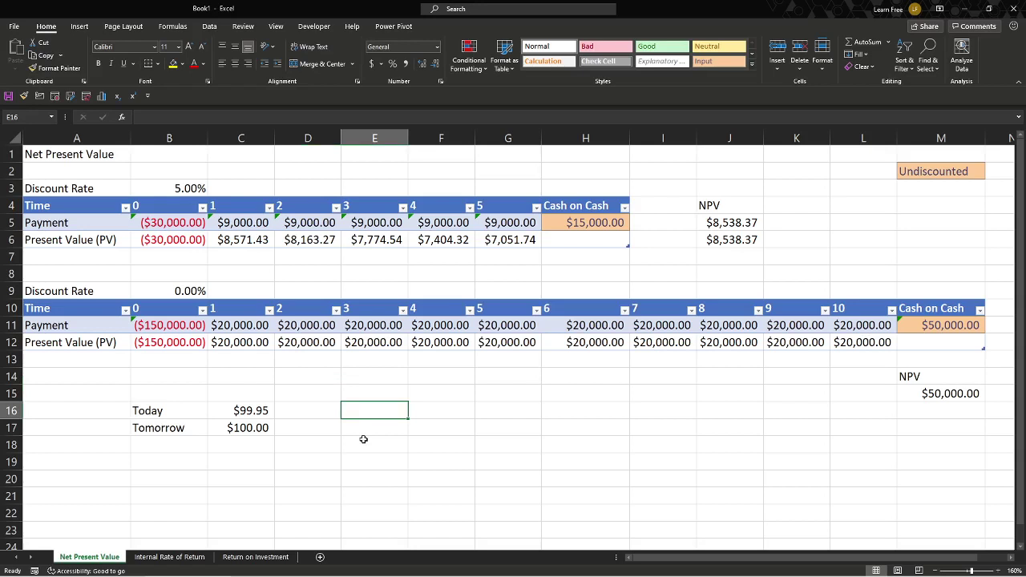
key("Return")
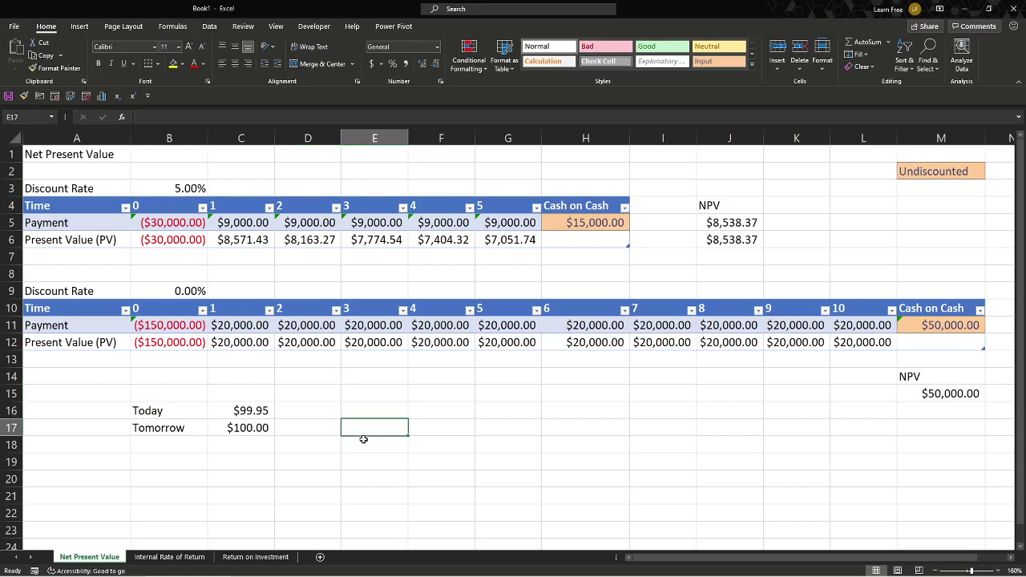
key("Down")
key("Down")
key("Left")
key("Left")
key("Left")
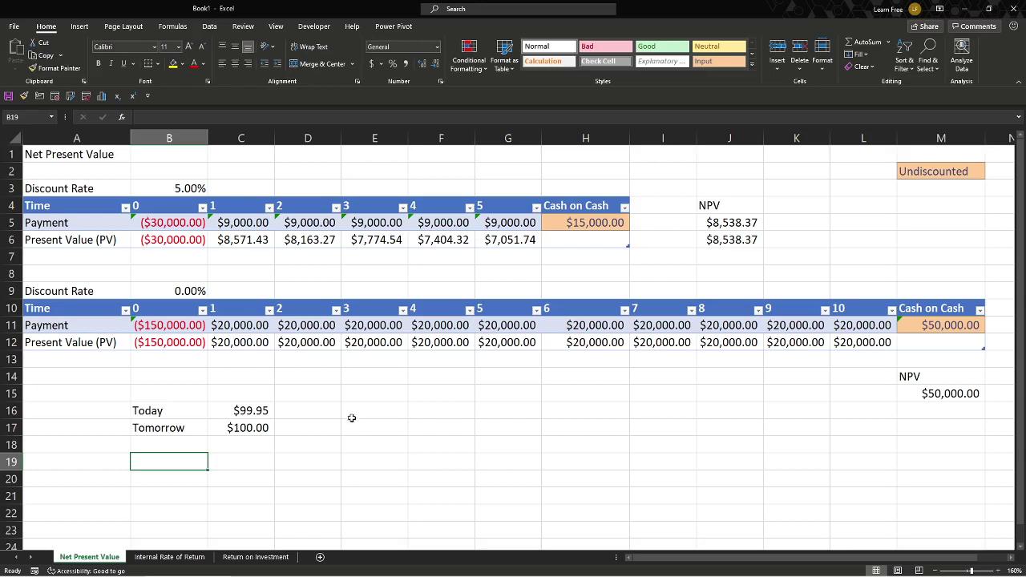
Step: Compare the Today and Tomorrow amounts in C16 and C17 to illustrate the time value of money
left_click(344, 413)
left_click(268, 415)
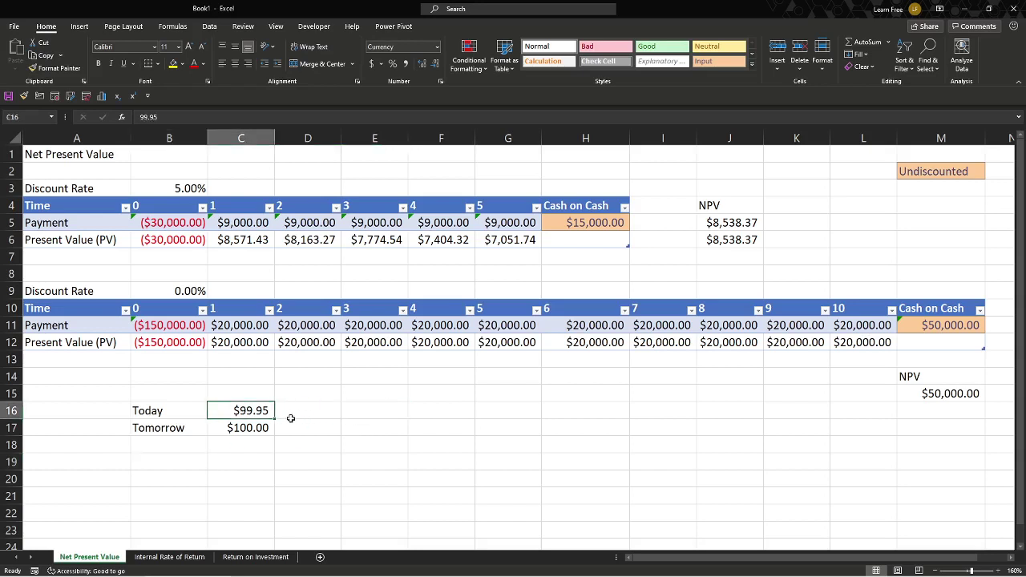
left_click(221, 428)
left_click(214, 410)
left_click(218, 396)
key("Down")
left_click(286, 425)
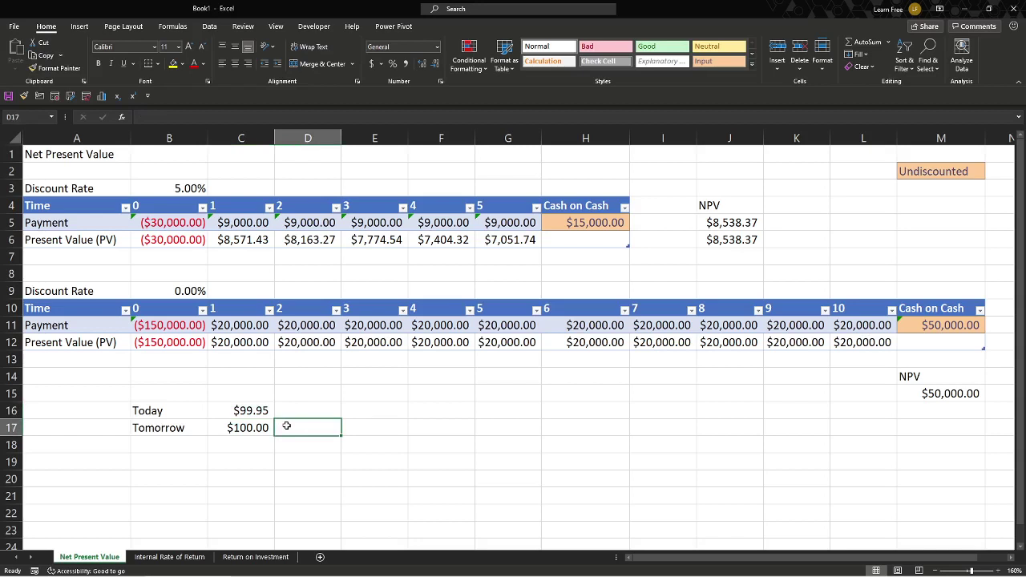
Step: Open the Internal Rate of Return sheet and examine the yearly cash flows in B4:B9, including the initial outlay
left_click(152, 557)
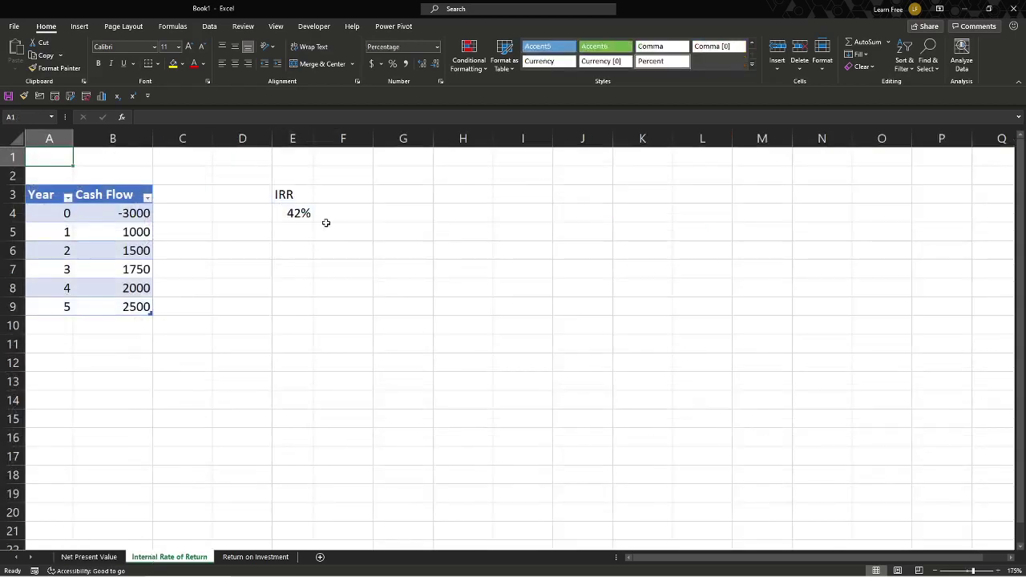
left_click(335, 198)
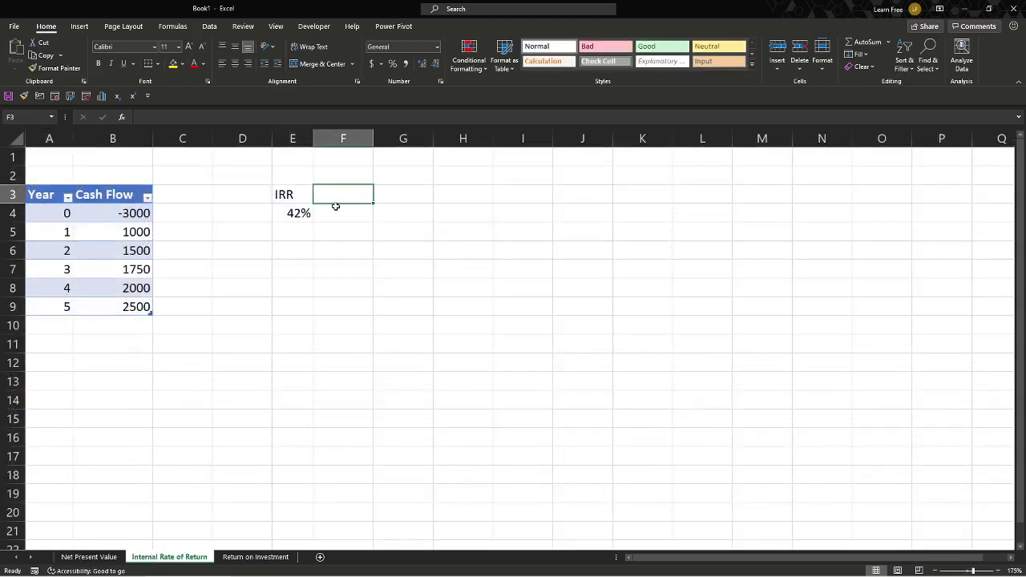
left_click(335, 206)
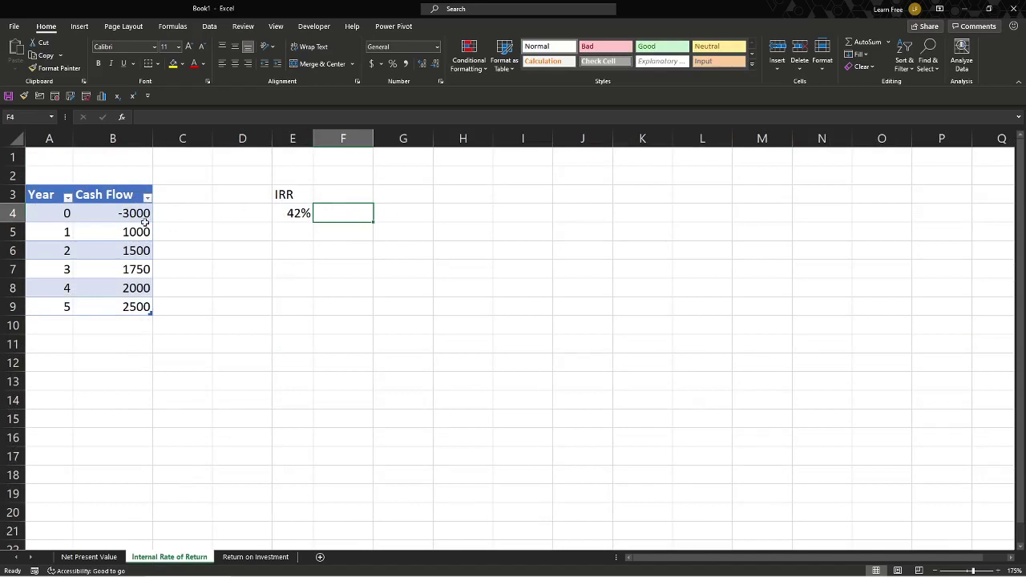
left_click_drag(112, 215, 136, 307)
left_click(97, 212)
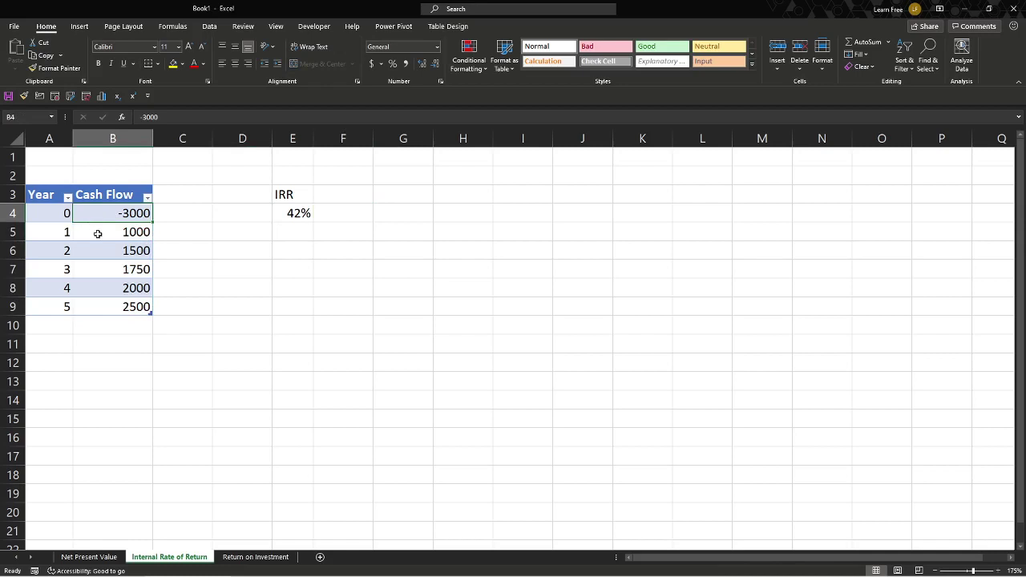
Step: Review the yearly inflows in B5:B9 one by one, then check their combined total
left_click(98, 233)
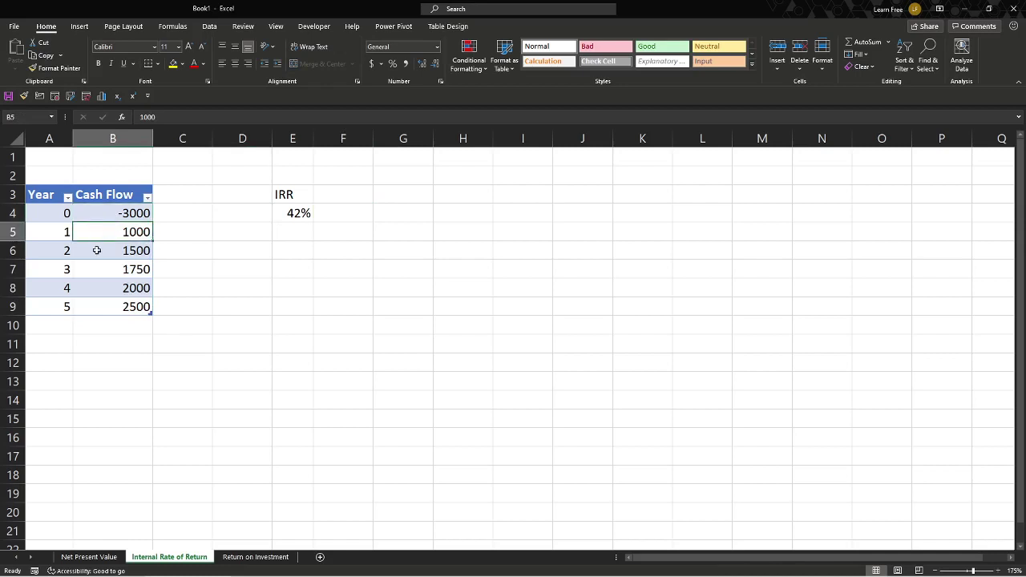
left_click(97, 251)
left_click(97, 269)
left_click(94, 286)
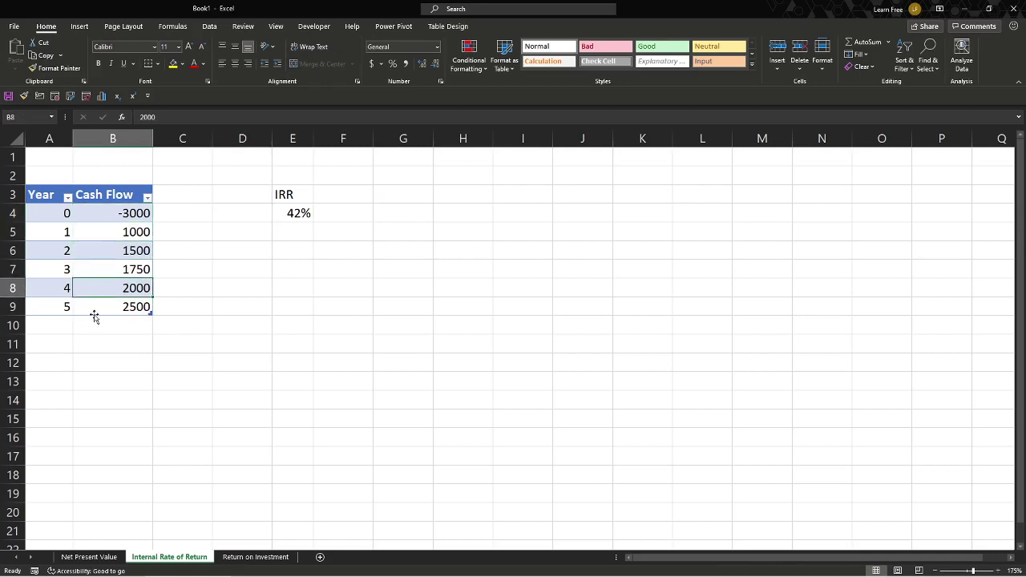
left_click(95, 316)
left_click(94, 304)
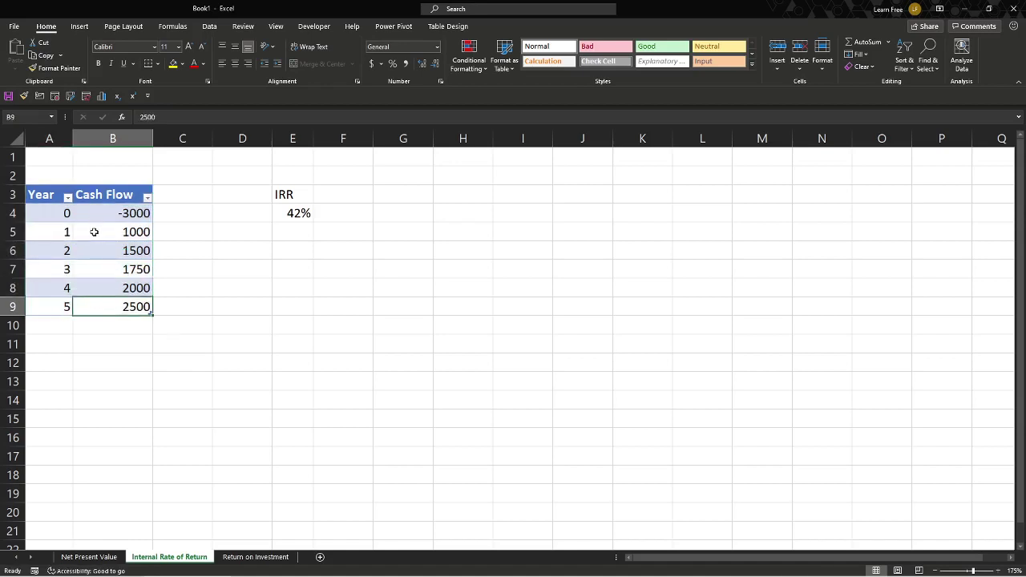
left_click_drag(93, 232, 105, 303)
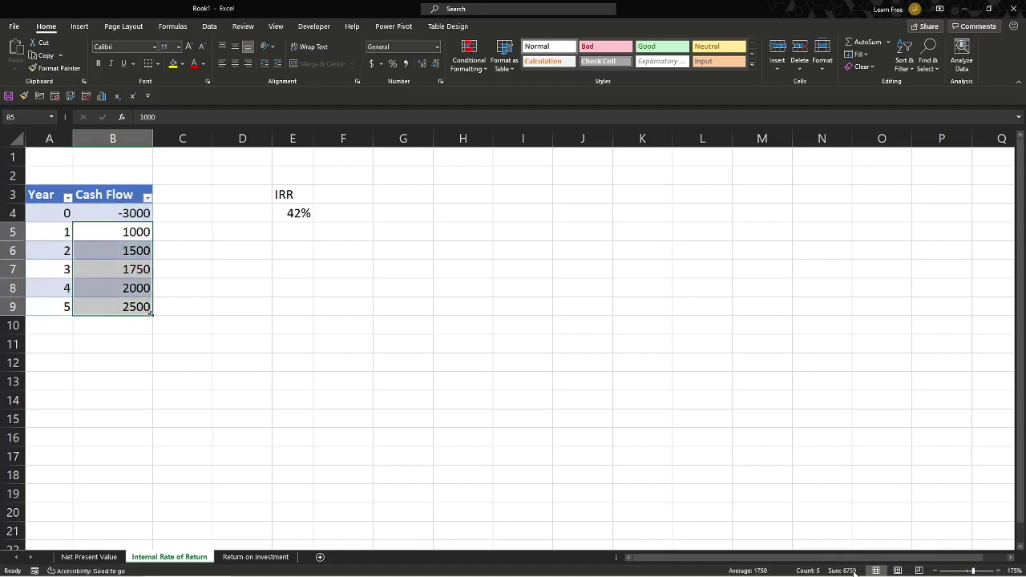
Step: Total the year 1 to 5 cash flows B5:B9 in D9 with the SUM function
left_click(244, 302)
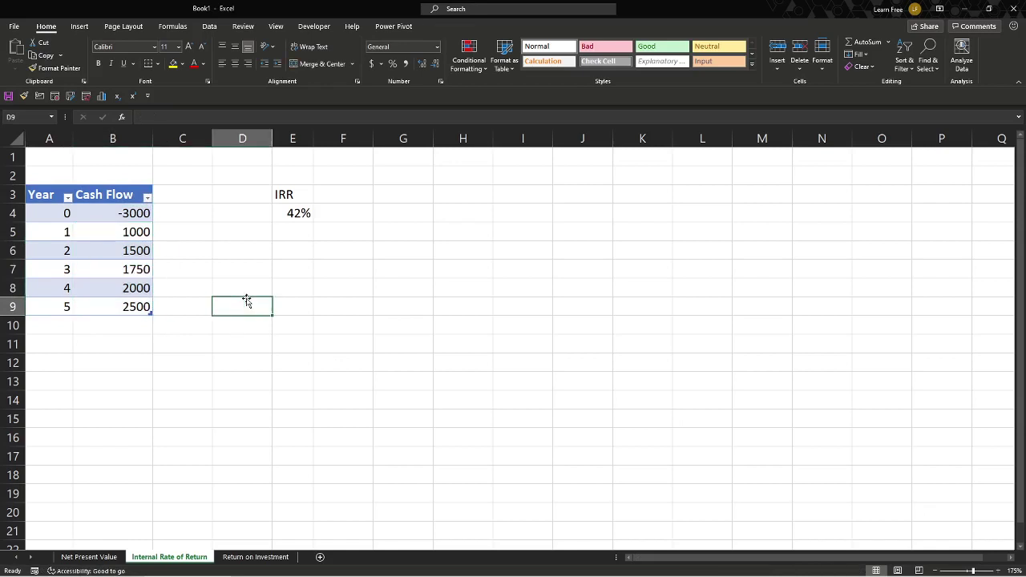
type("=SUM(")
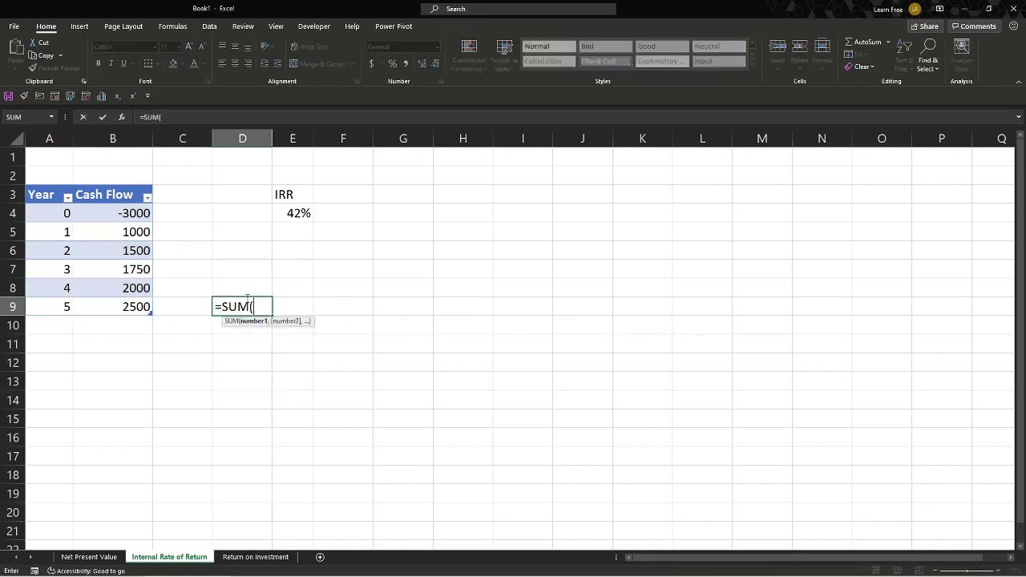
key("Left")
key("Left")
key("shift+Up")
key("shift+Up")
key("shift+Up")
key("shift+Up")
key("Return")
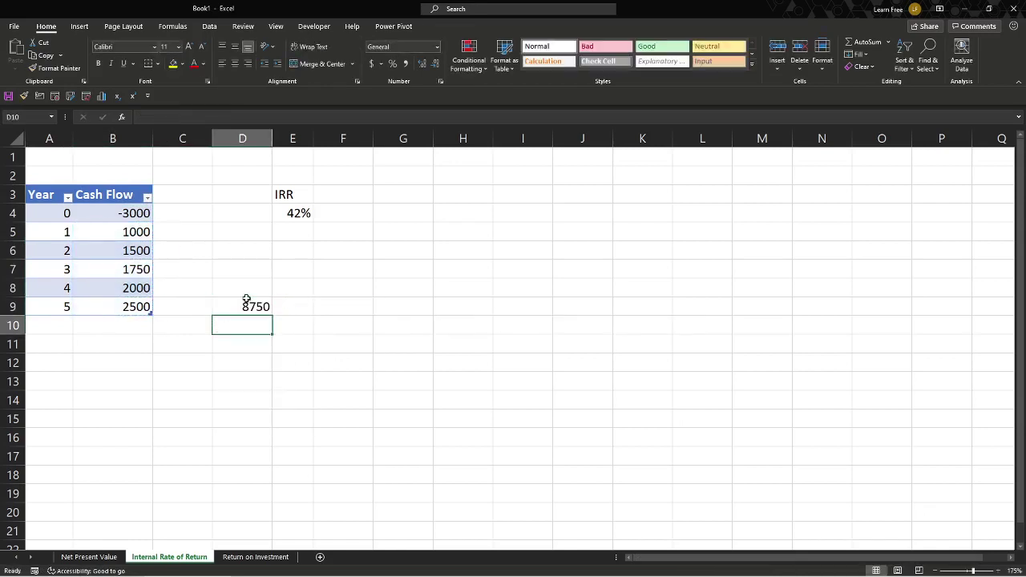
Step: Format the cash flows and their total in B4:D9 as currency, and link D8 to the initial outlay in B4
left_click_drag(250, 306, 105, 213)
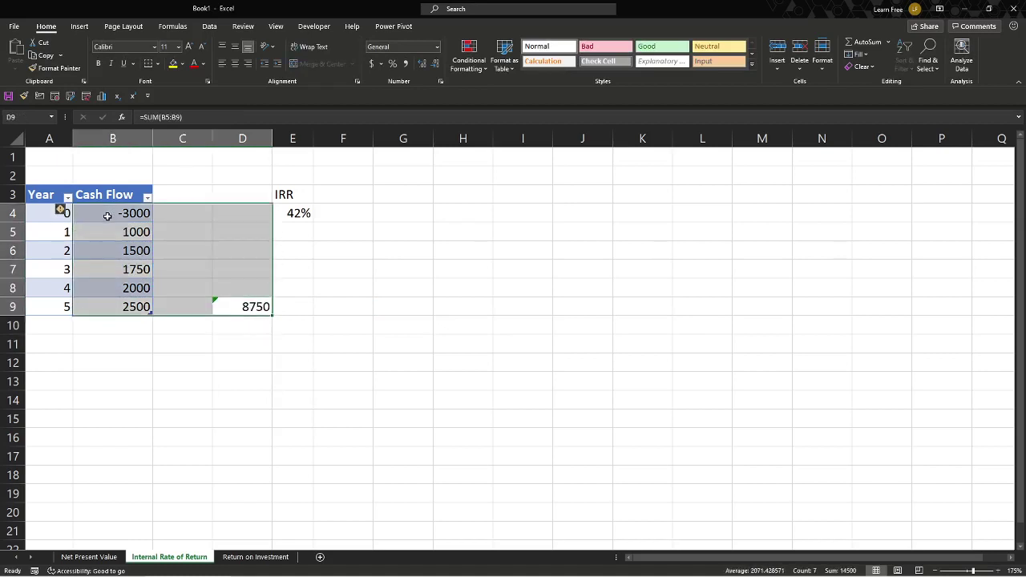
key("ctrl+shift+4")
left_click(259, 288)
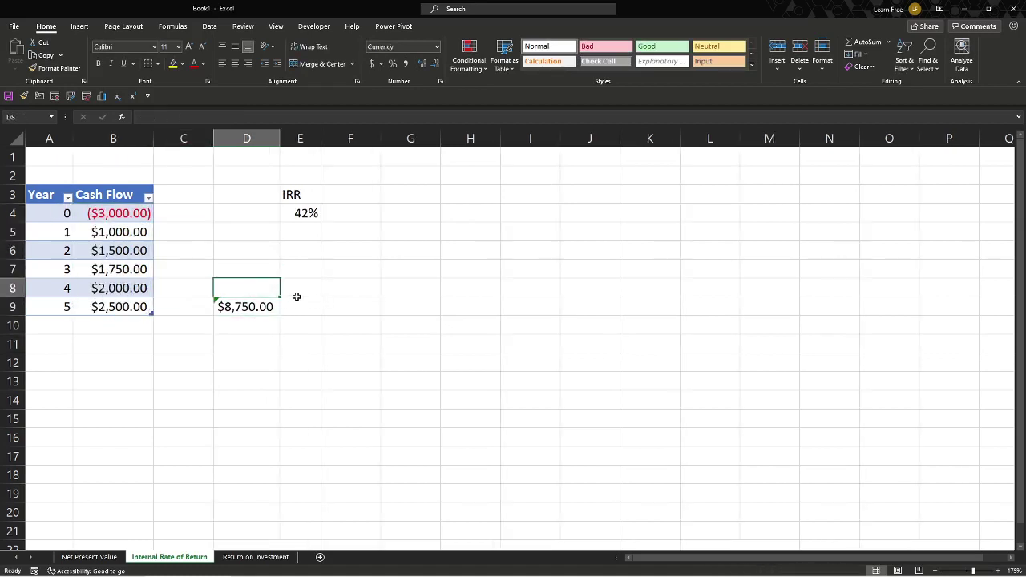
type("=")
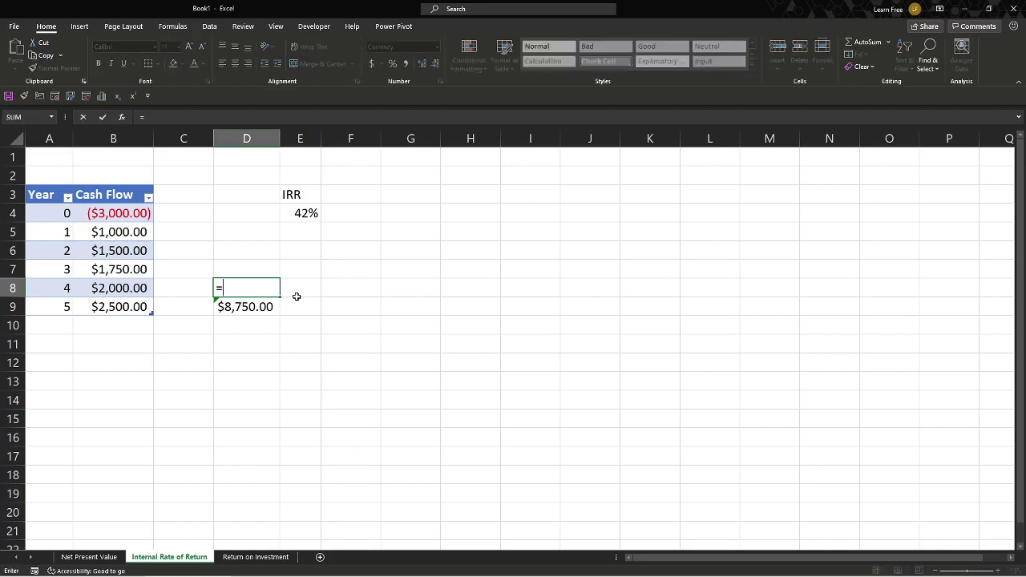
left_click(121, 217)
key("Return")
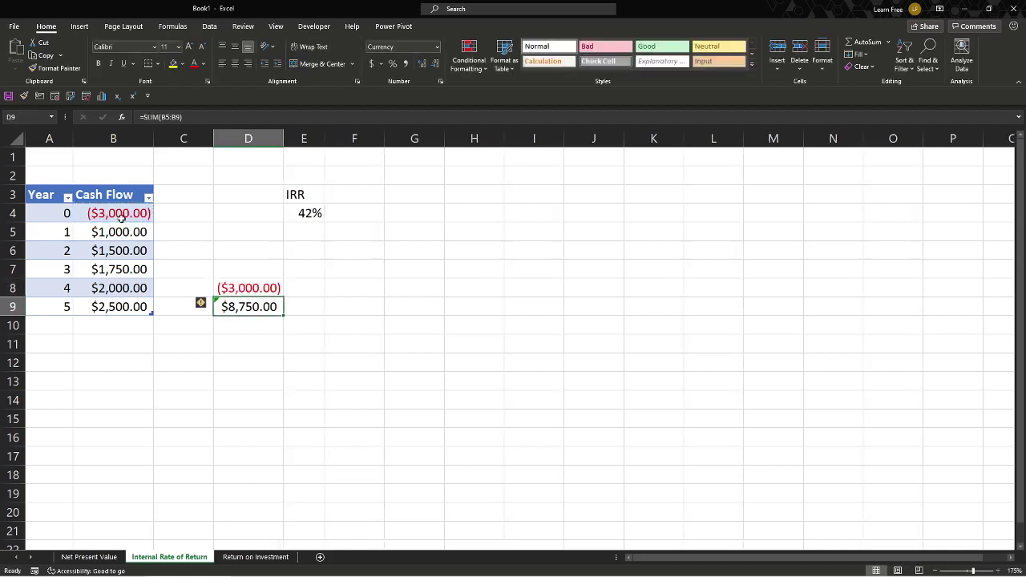
key("Return")
Step: Try to total the initial outlay and summed inflows in D10 with AutoSum
key("alt+equal")
key("Return")
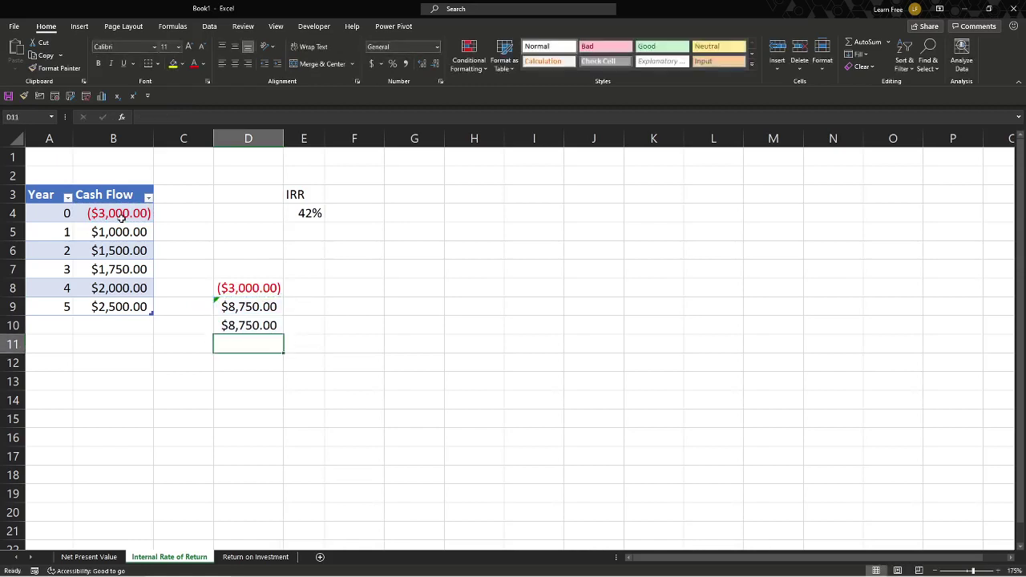
key("Up")
Step: Enter a SUM formula in D10 that adds the initial outlay and summed inflows in D8:D9
type("=SUM(")
key("Up")
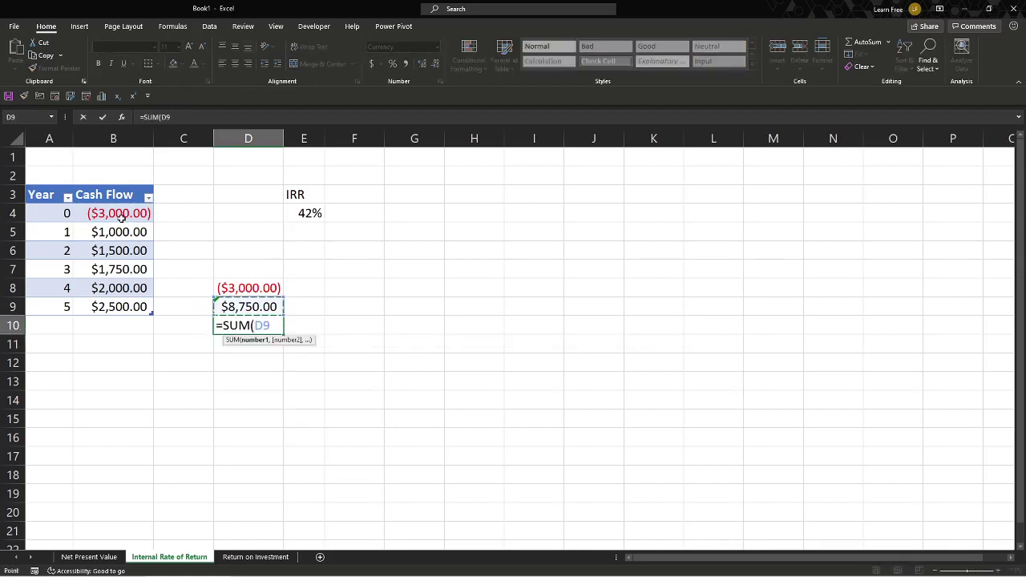
key("shift+Up")
key("shift+Return")
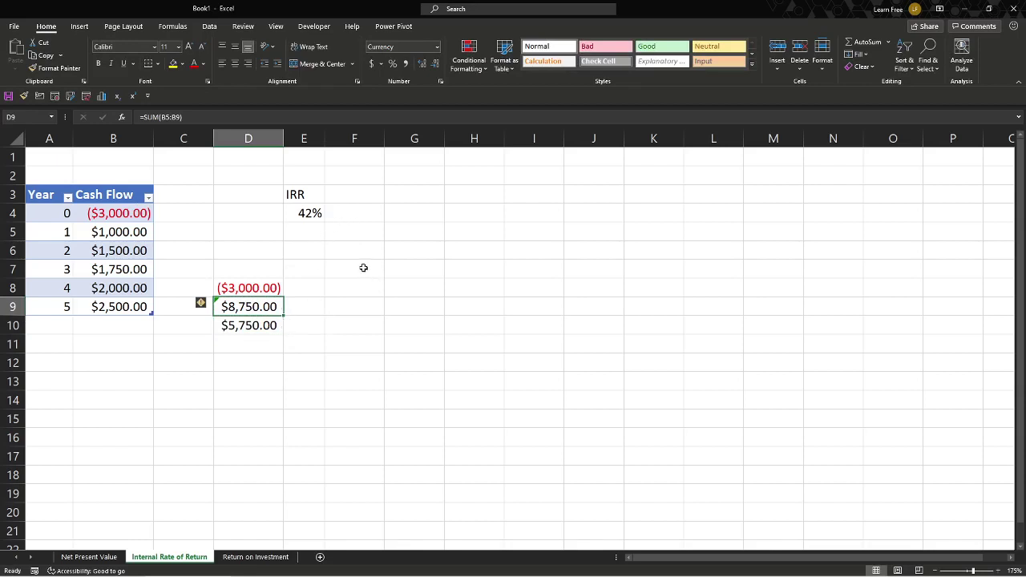
Step: Calculate the internal rate of return in D11 with the IRR function over the Cash Flow column B4:B9
left_click(149, 218)
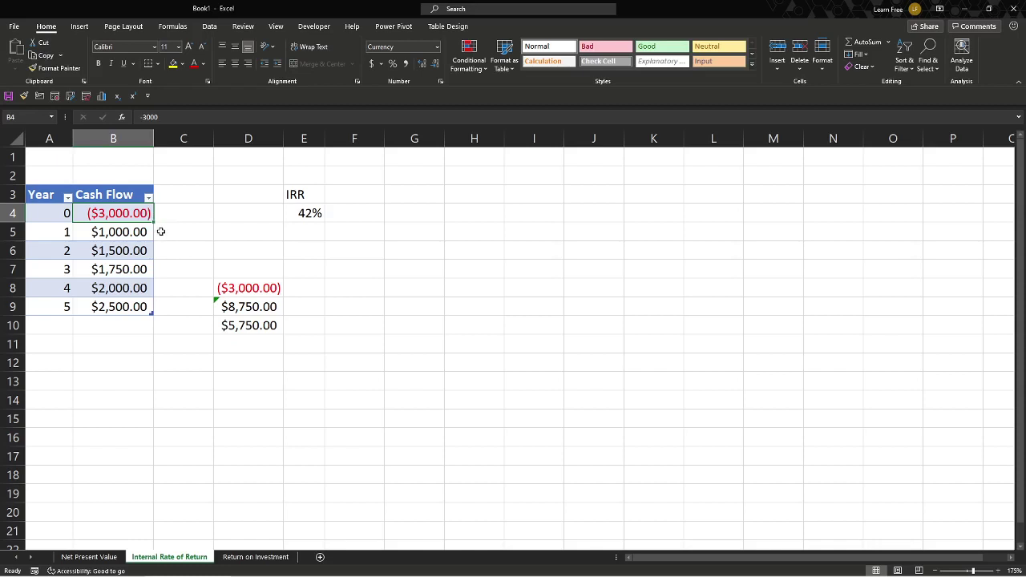
left_click_drag(133, 232, 135, 309)
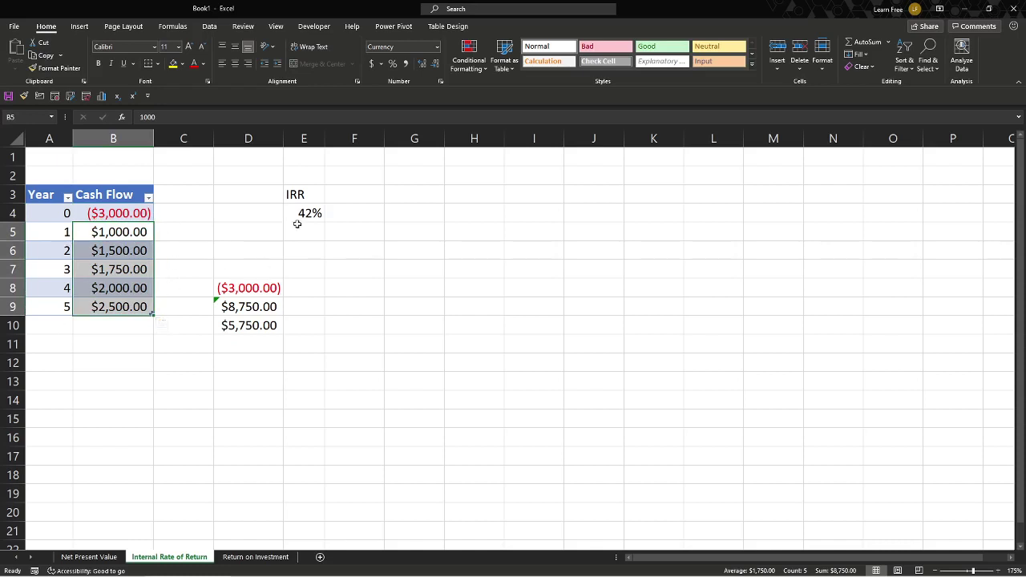
left_click(246, 347)
type("=")
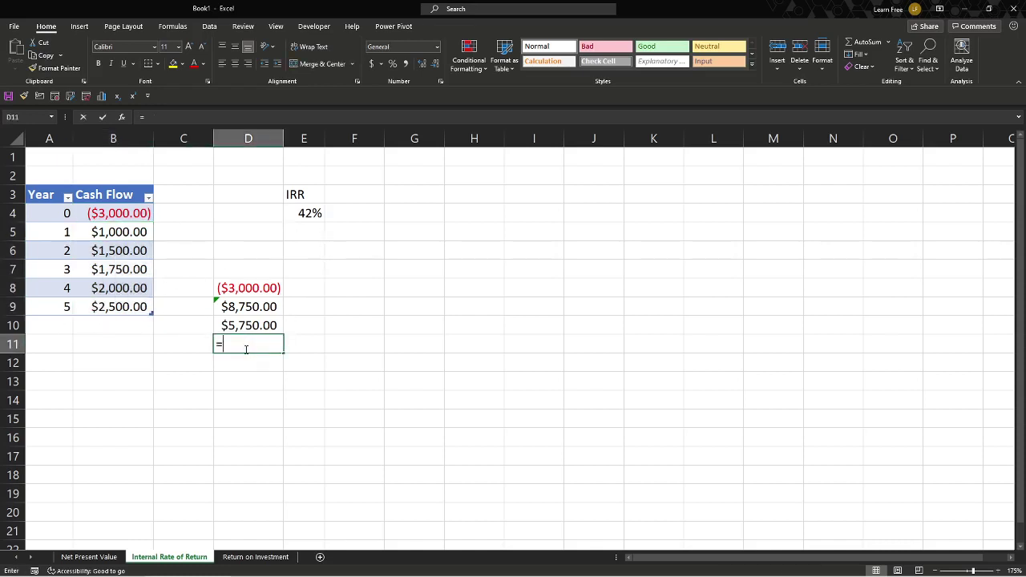
type("irr")
key("Tab")
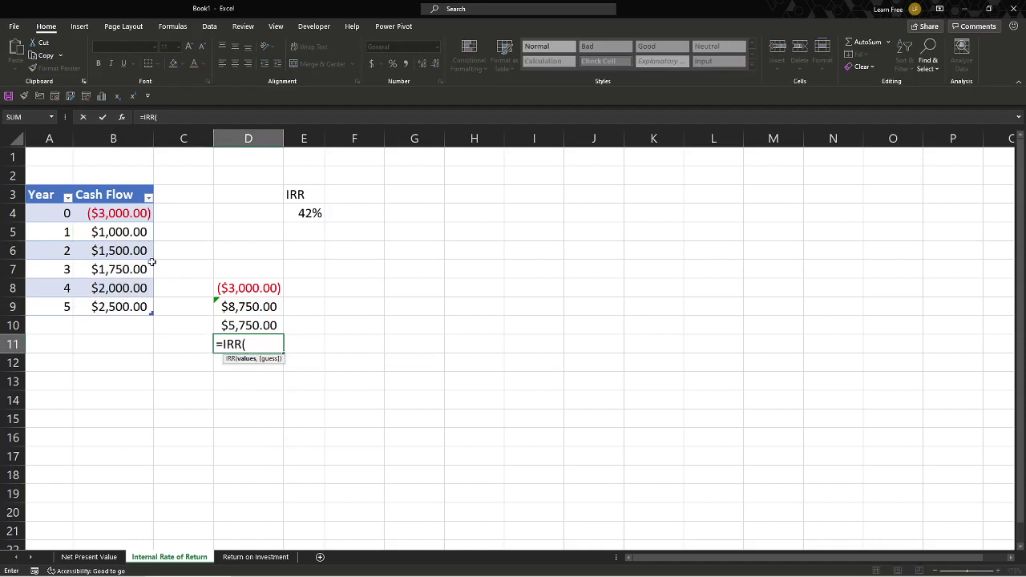
left_click_drag(124, 212, 134, 307)
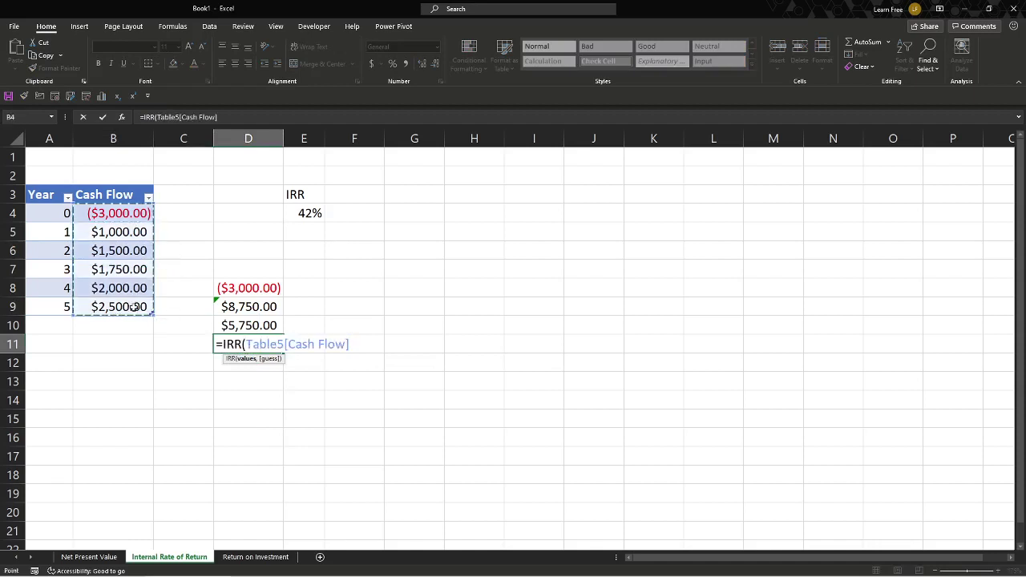
key("Return")
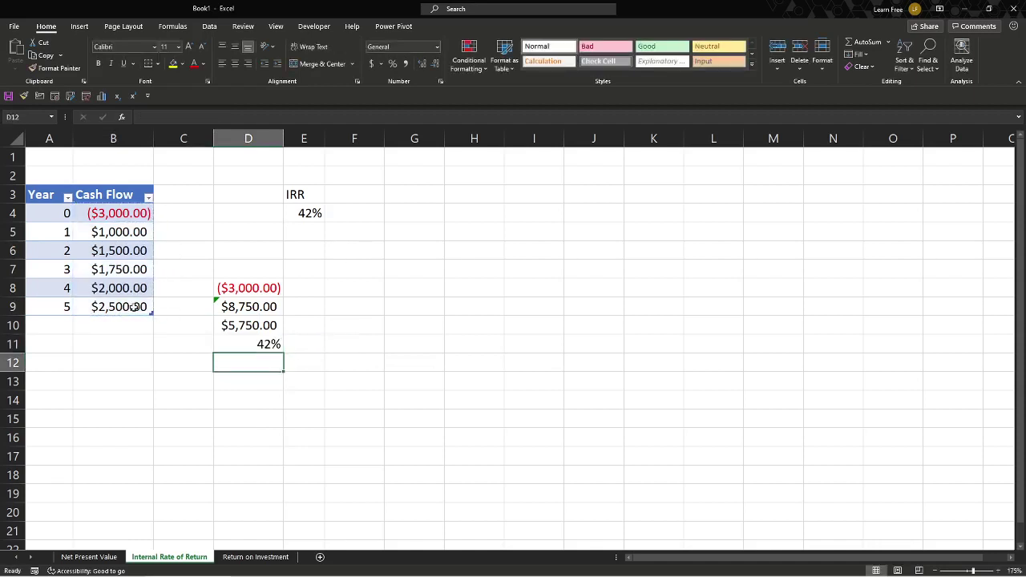
Step: Compare the initial outlay in B4 with the internal rate of return in D11
left_click(131, 214)
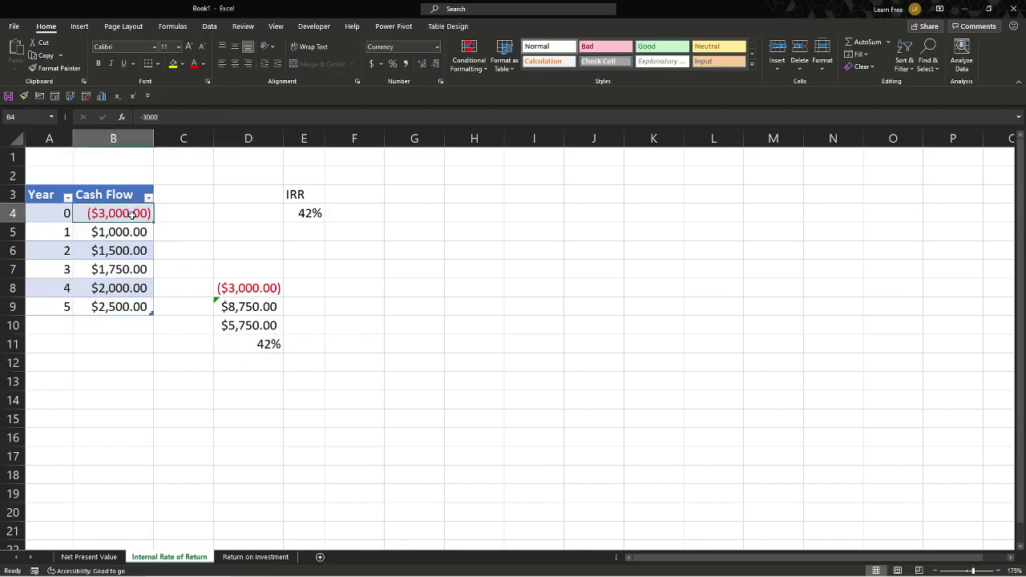
left_click(290, 348)
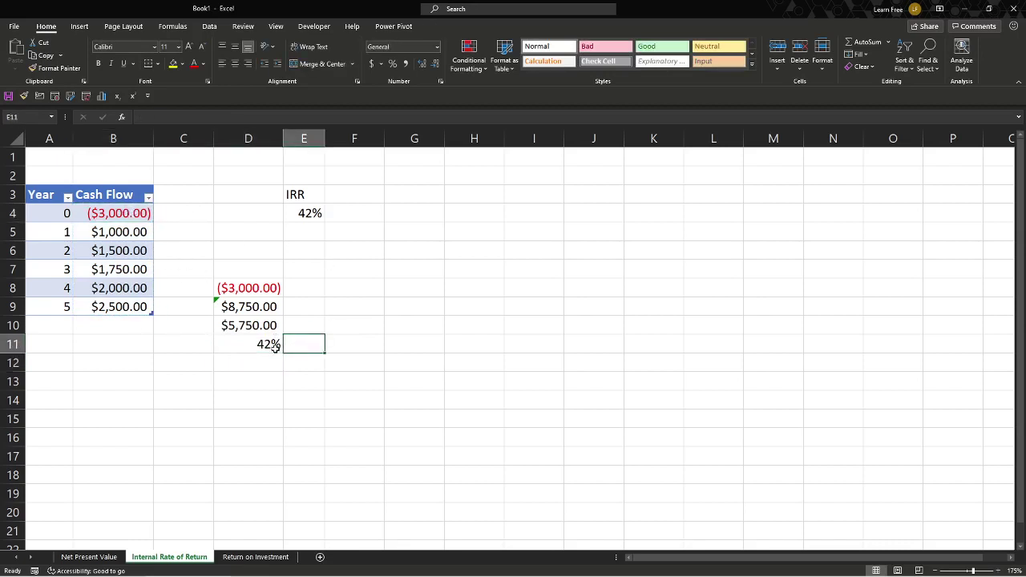
key("Left")
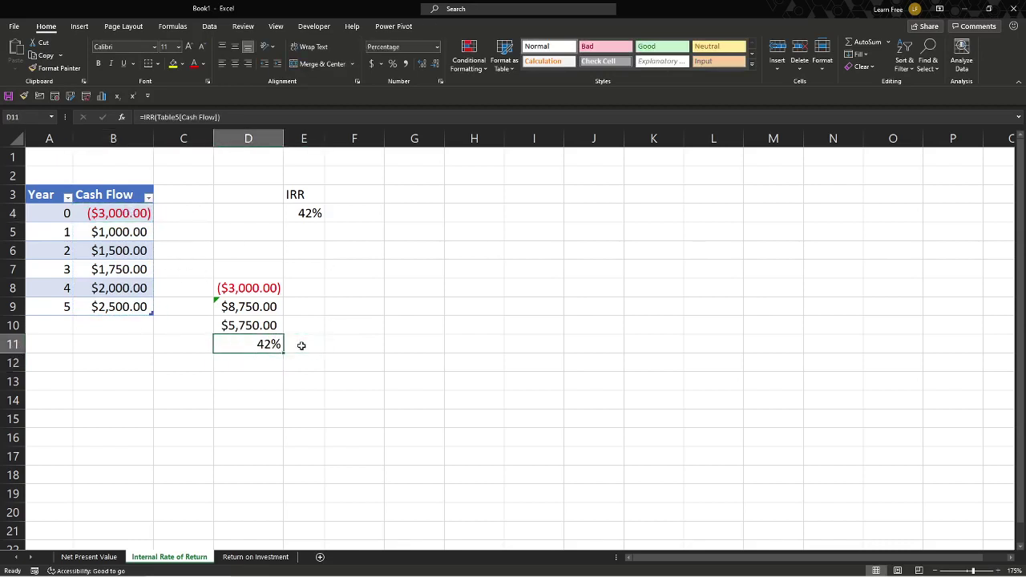
Step: Open the Return on Investment sheet and look at the 2020 current value in C4
left_click(255, 556)
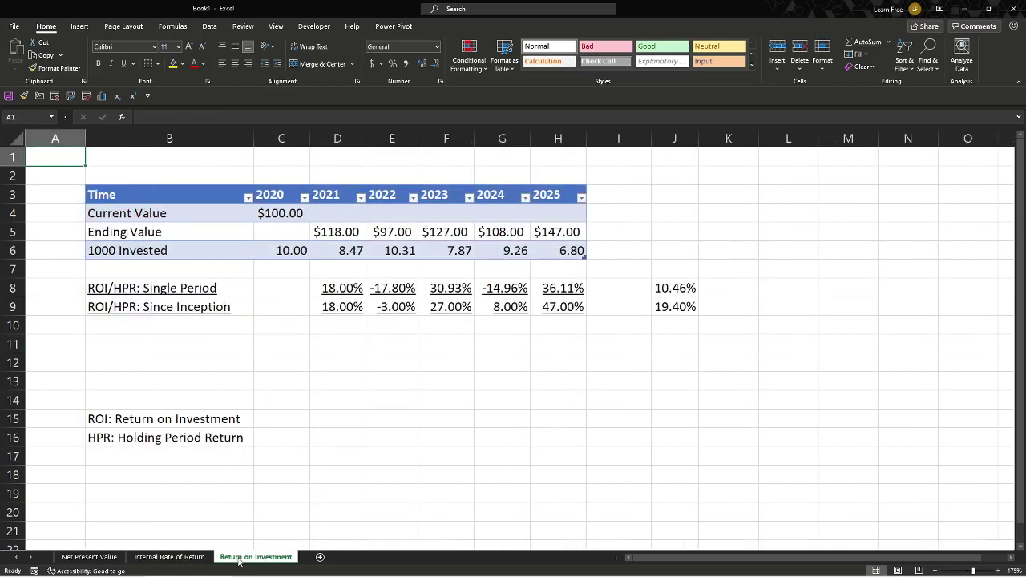
left_click(299, 366)
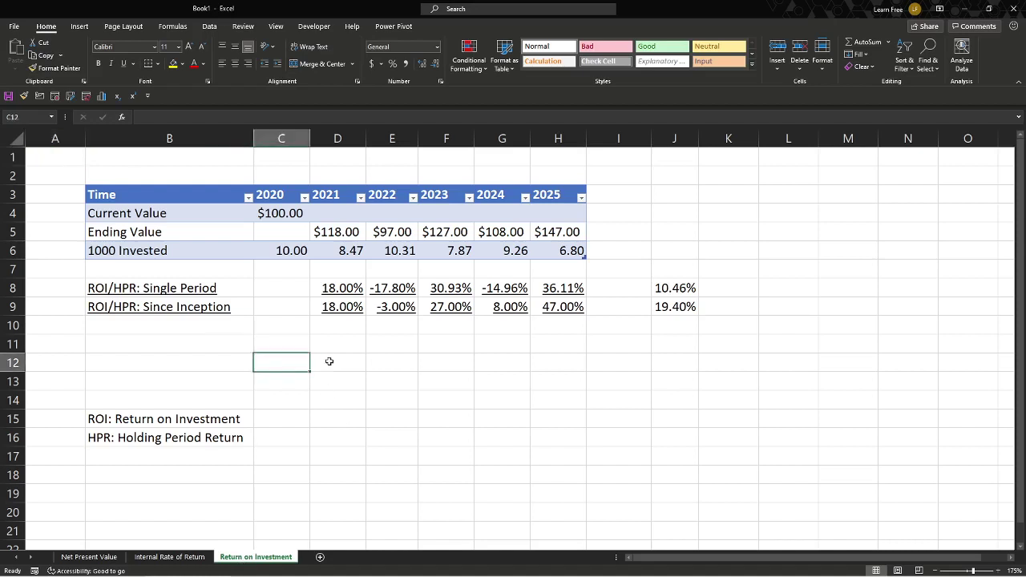
left_click(290, 214)
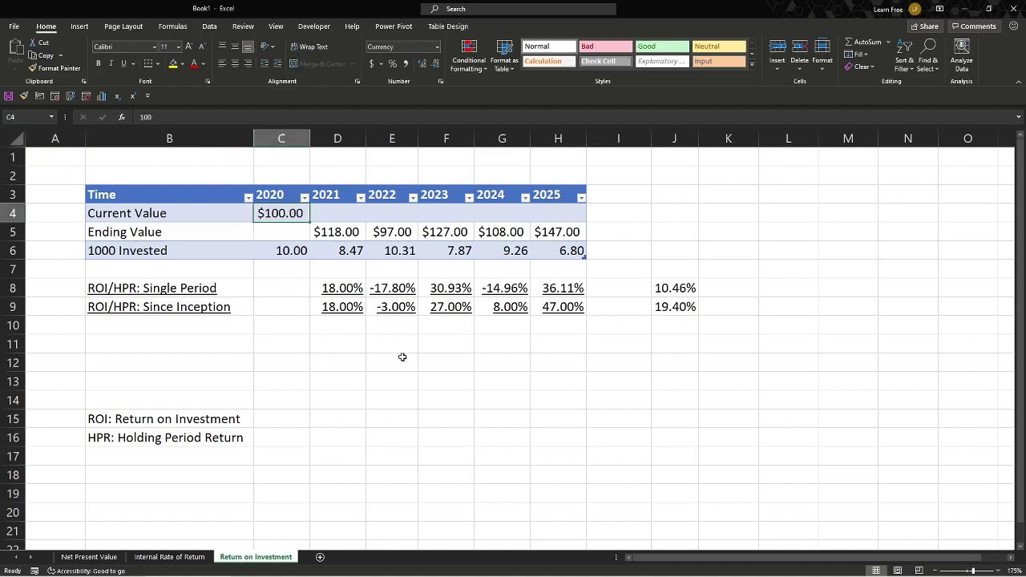
Step: Write the return on investment formula as the text "(Ending value-Bvalue)/Bvalue" in D13
left_click(331, 377)
type("(")
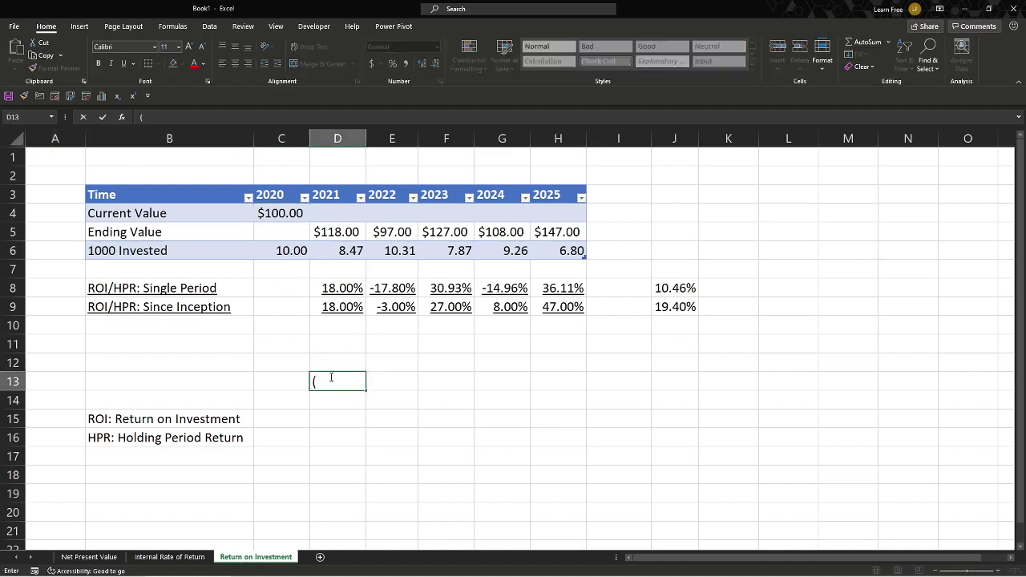
type("Ending value-Begi")
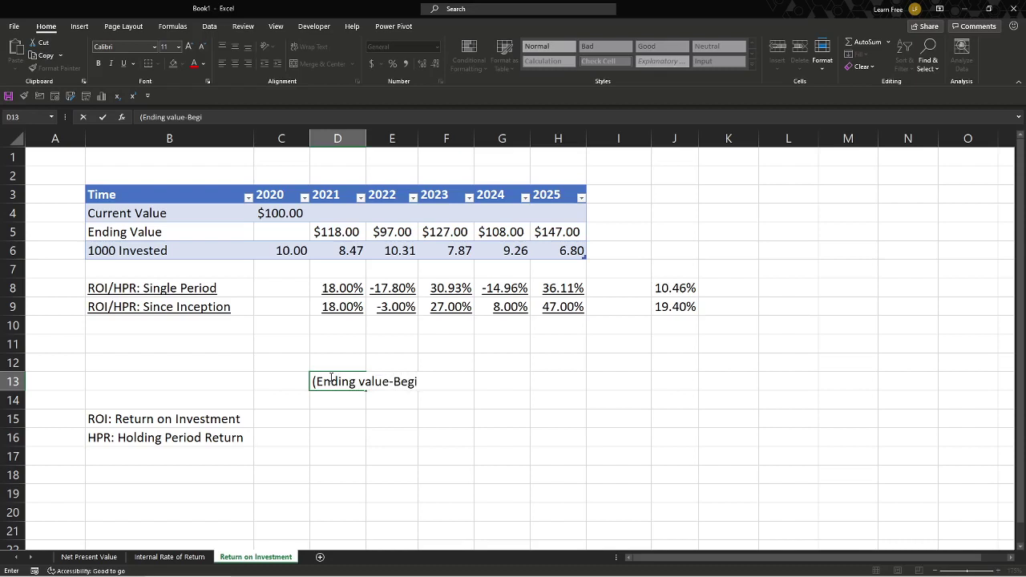
type("n")
key("BackSpace")
key("BackSpace")
key("BackSpace")
key("BackSpace")
type("Value")
type(")/Bvalue")
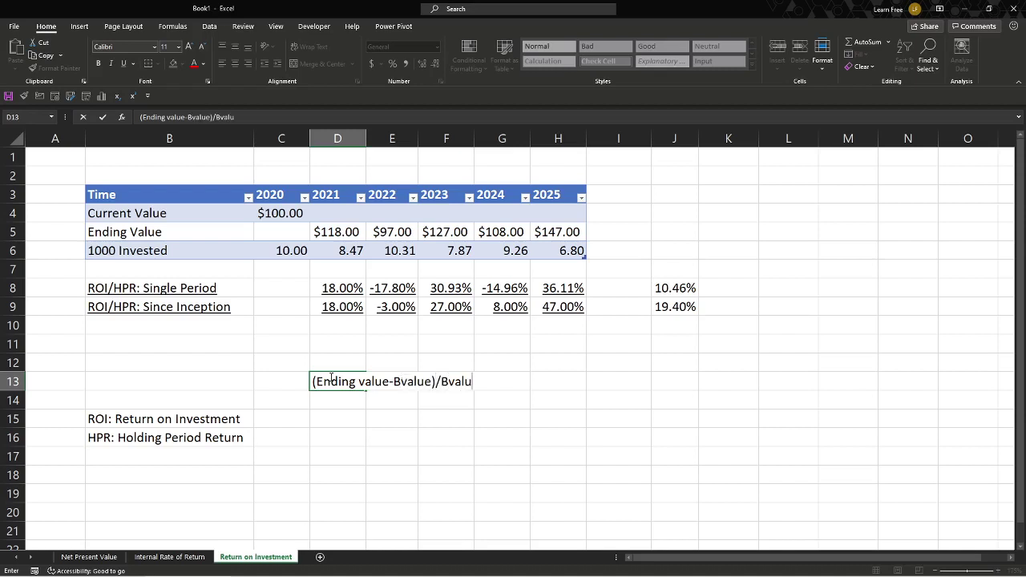
key("Return")
Step: Inspect the 2021 single-period ROI formula in D8 and the cells it references
left_click(335, 294)
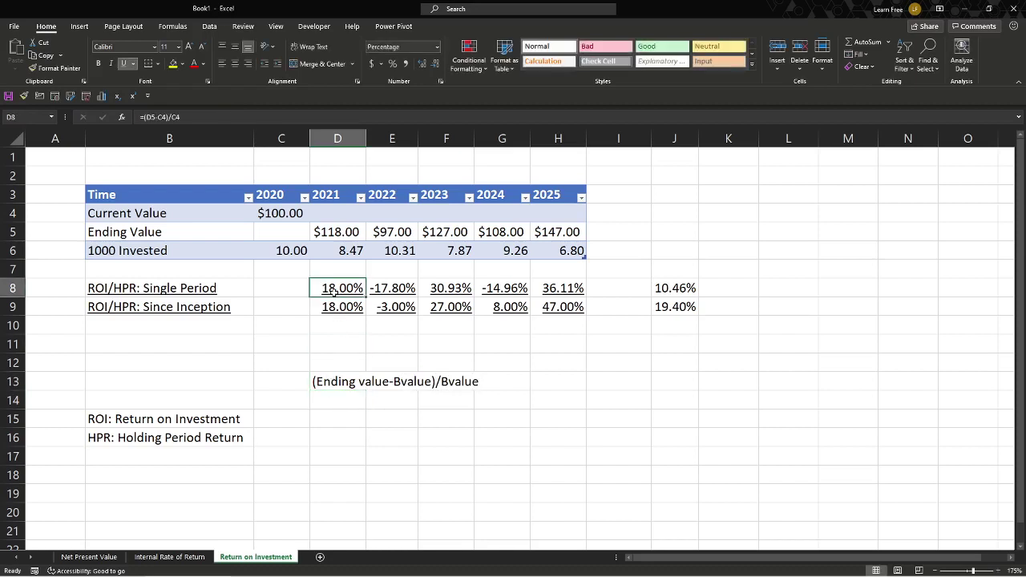
double_click(335, 293)
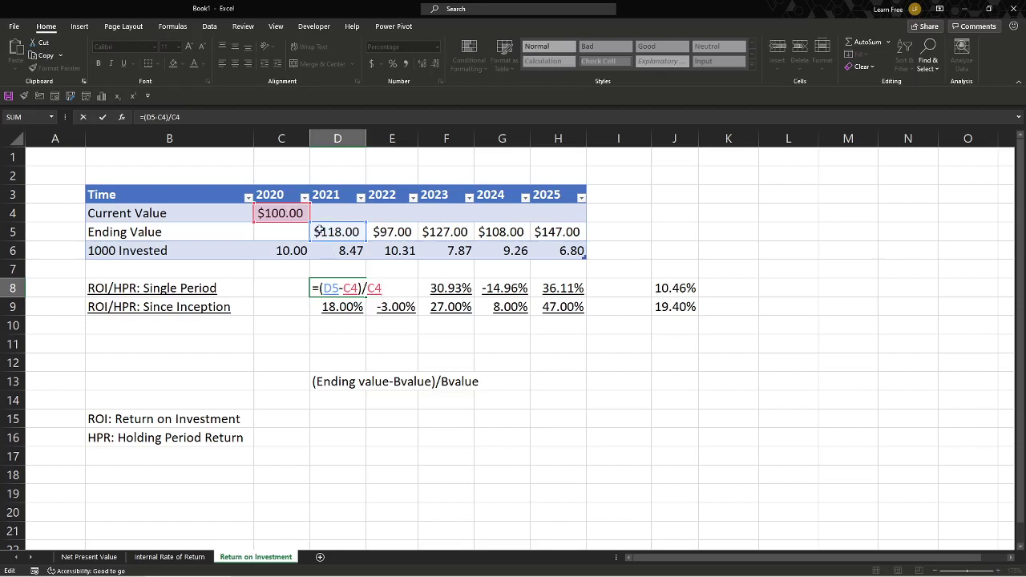
key("ctrl+Return")
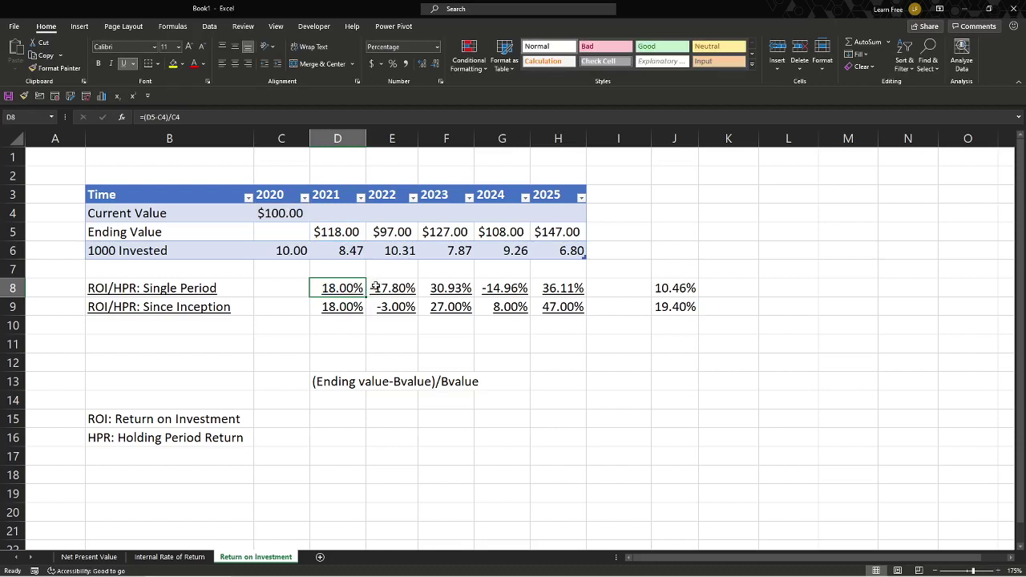
Step: Inspect the single-period ROI formulas for 2022 through 2025 in E8:H8 and the ending values they reference
left_click(380, 282)
double_click(390, 282)
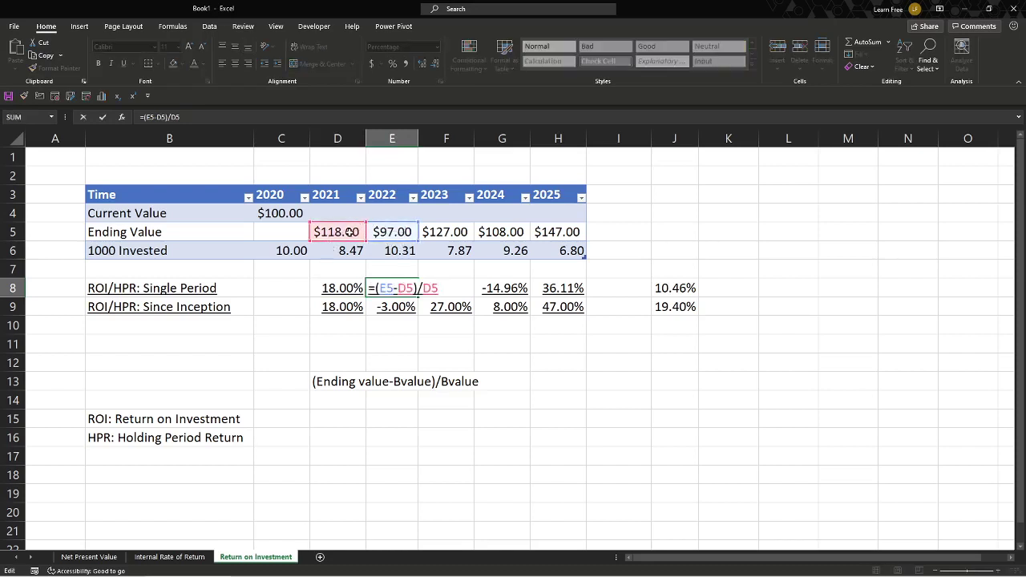
key("Return")
double_click(449, 288)
key("Escape")
double_click(508, 291)
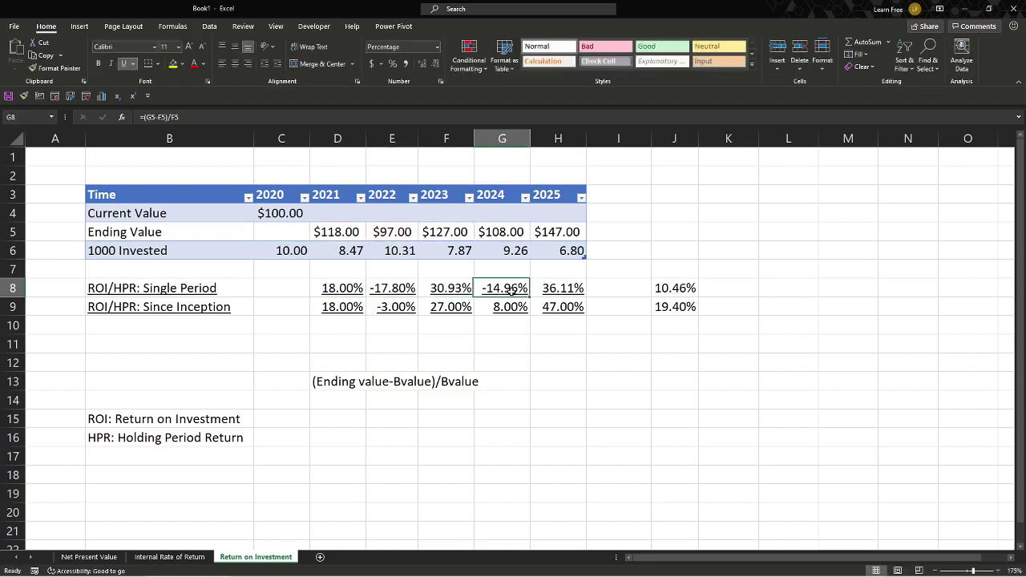
key("Escape")
double_click(557, 290)
key("Escape")
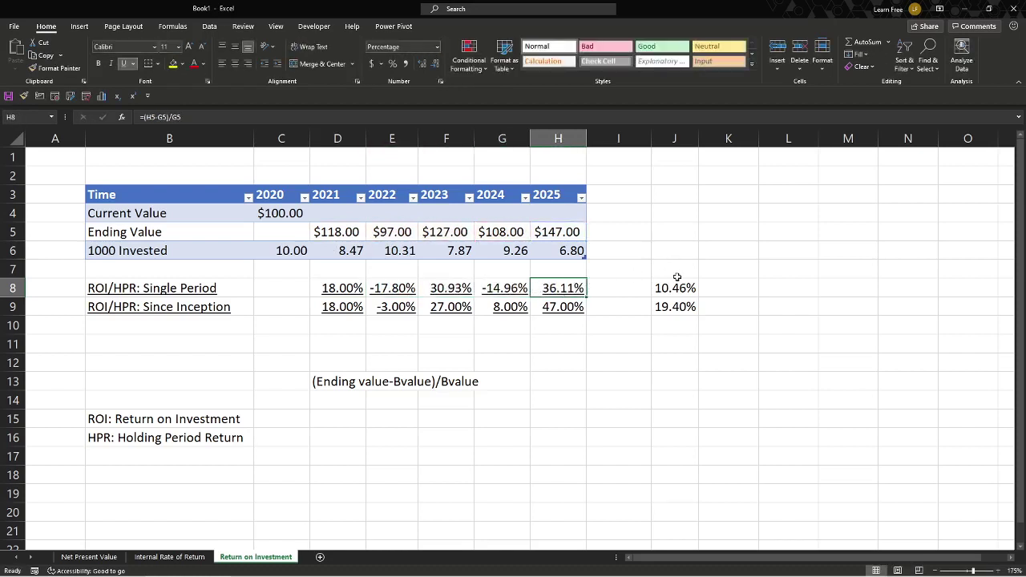
Step: Inspect the AVERAGE formulas in J8 and J9 for the single-period and since-inception ROI rows
left_click(679, 289)
key("Down")
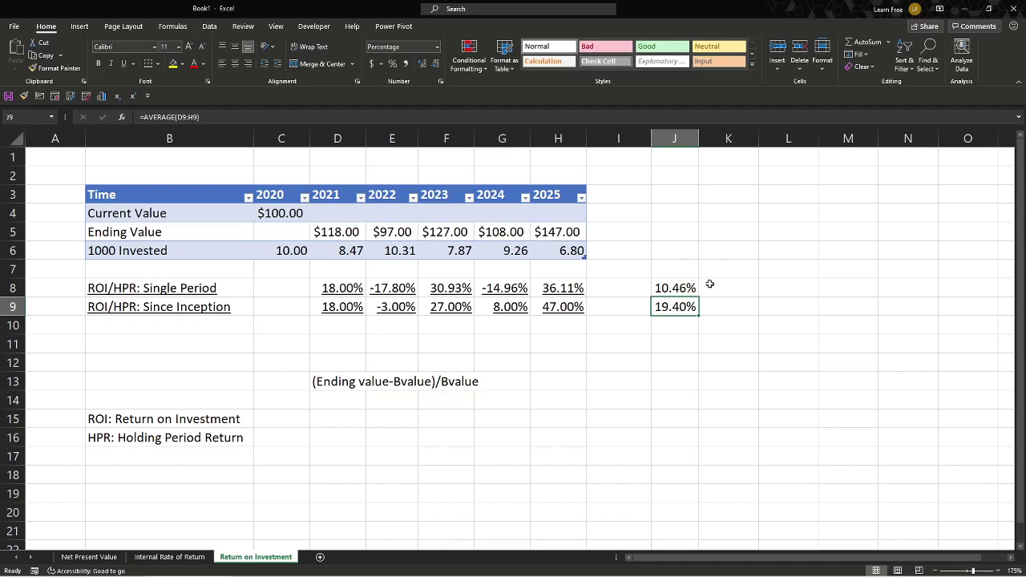
left_click(709, 286)
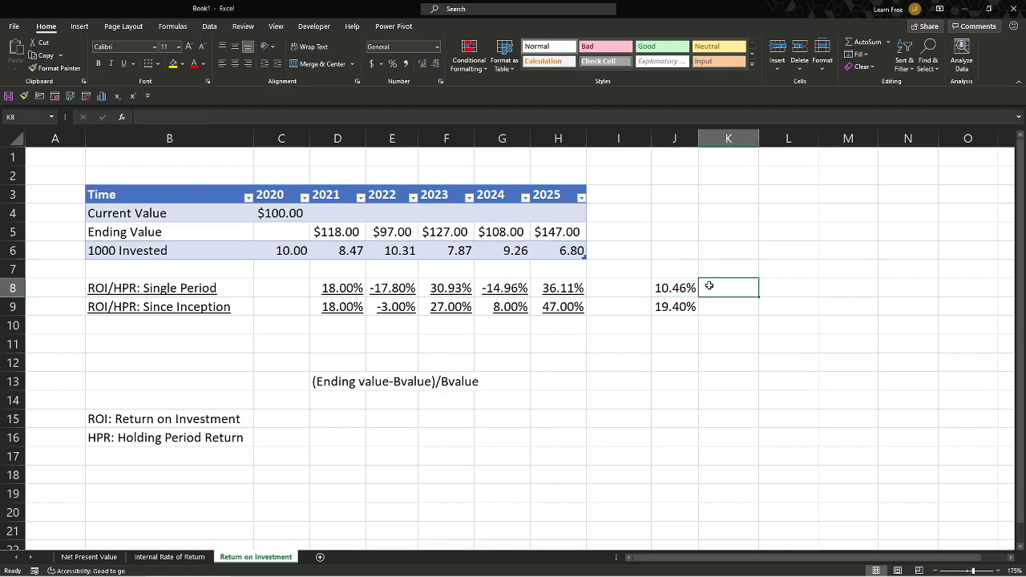
left_click(681, 309)
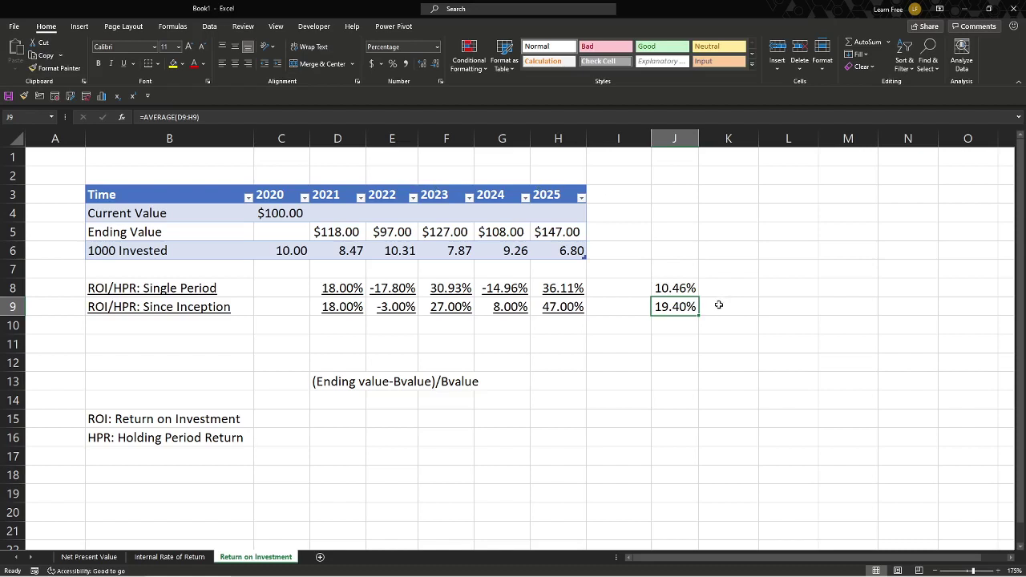
key("F2")
key("Escape")
left_click(675, 288)
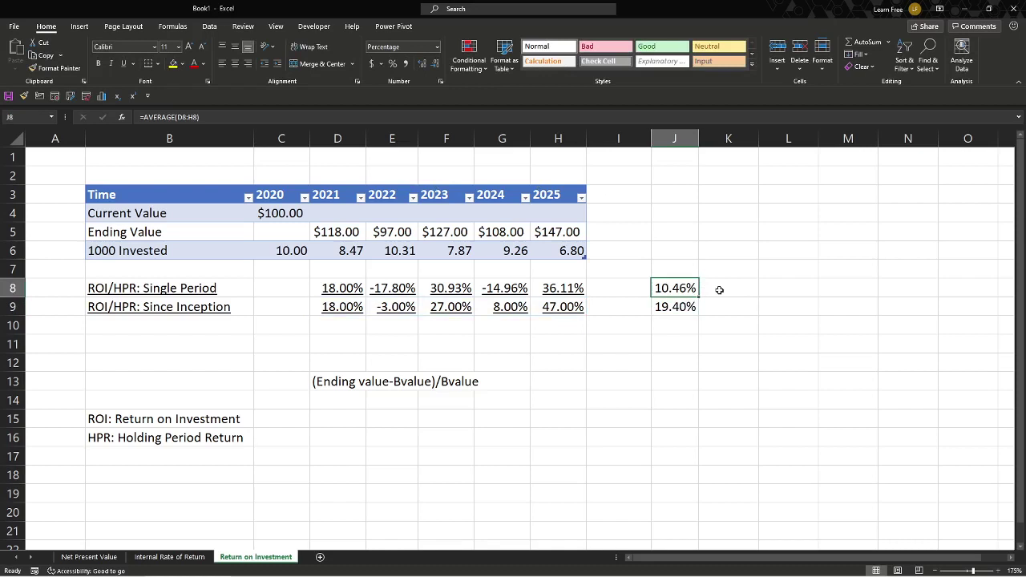
key("F2")
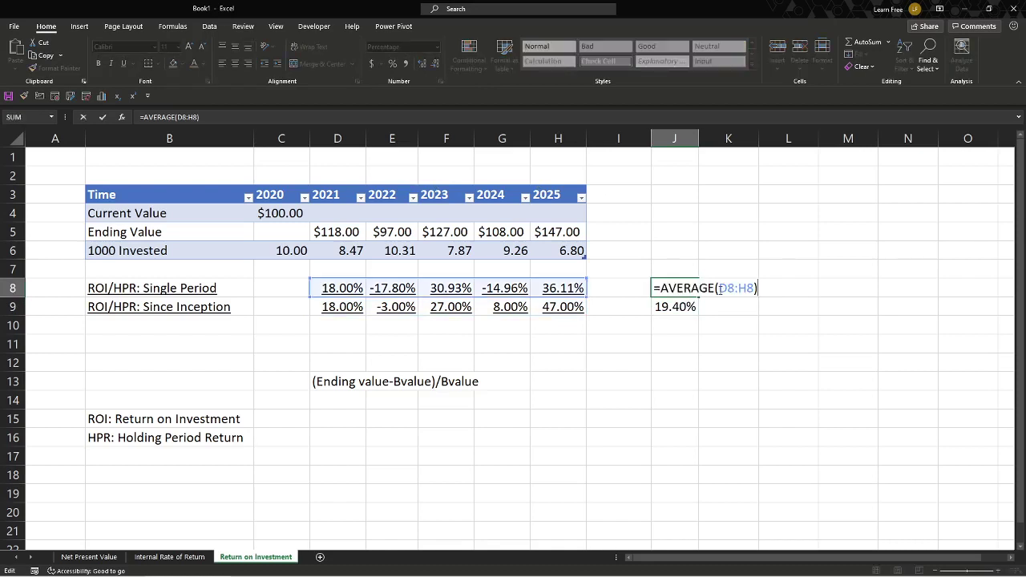
key("Escape")
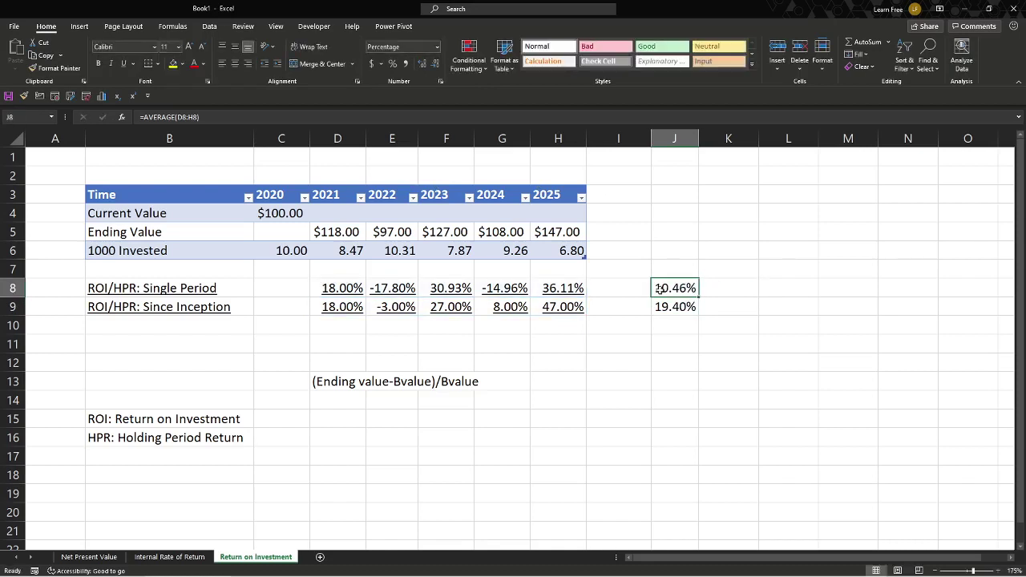
Step: Review the single-period ROI formulas year by year from 2021 to 2025 in D8:H8
left_click(357, 292)
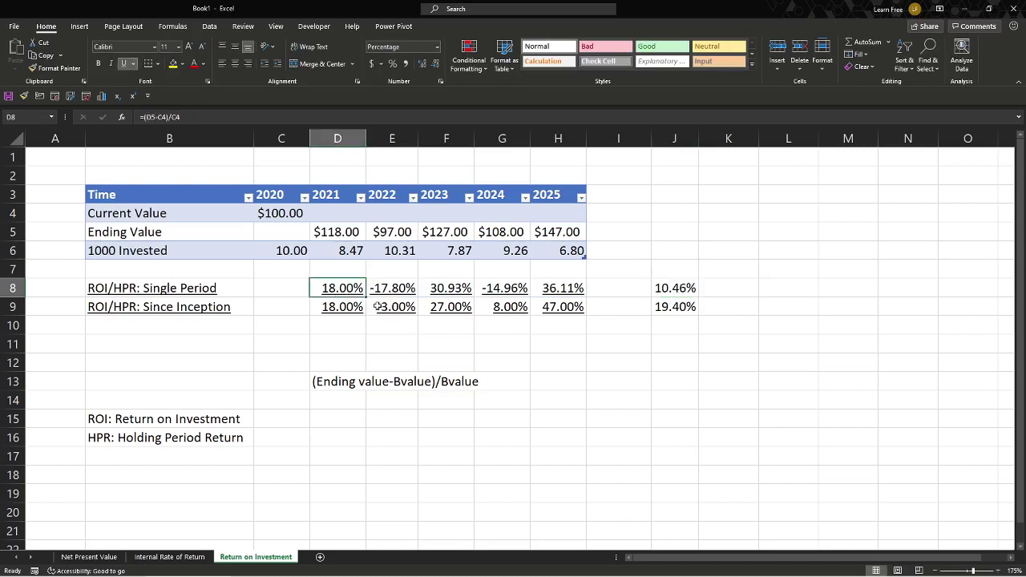
left_click(379, 292)
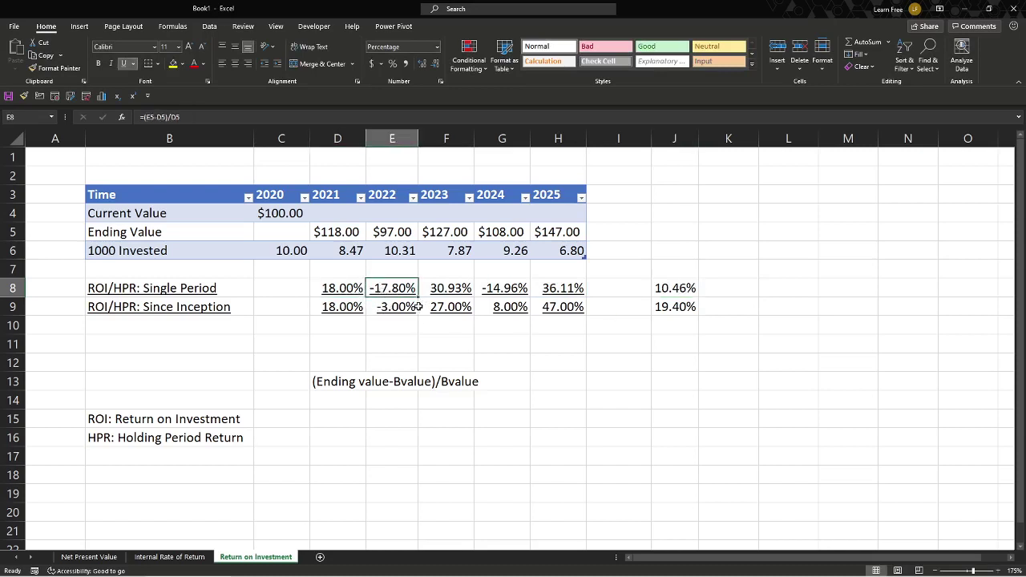
left_click(453, 290)
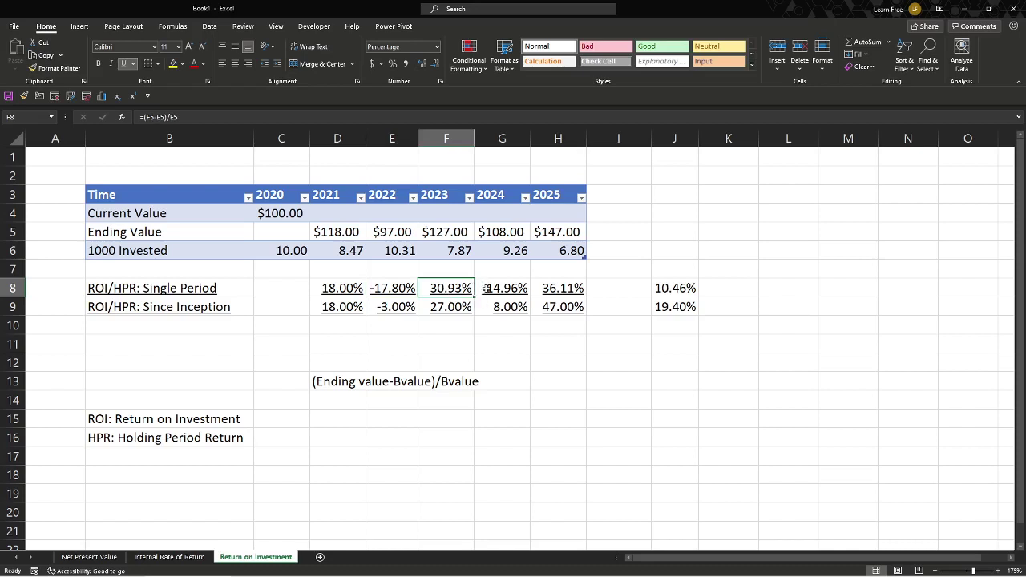
left_click(497, 290)
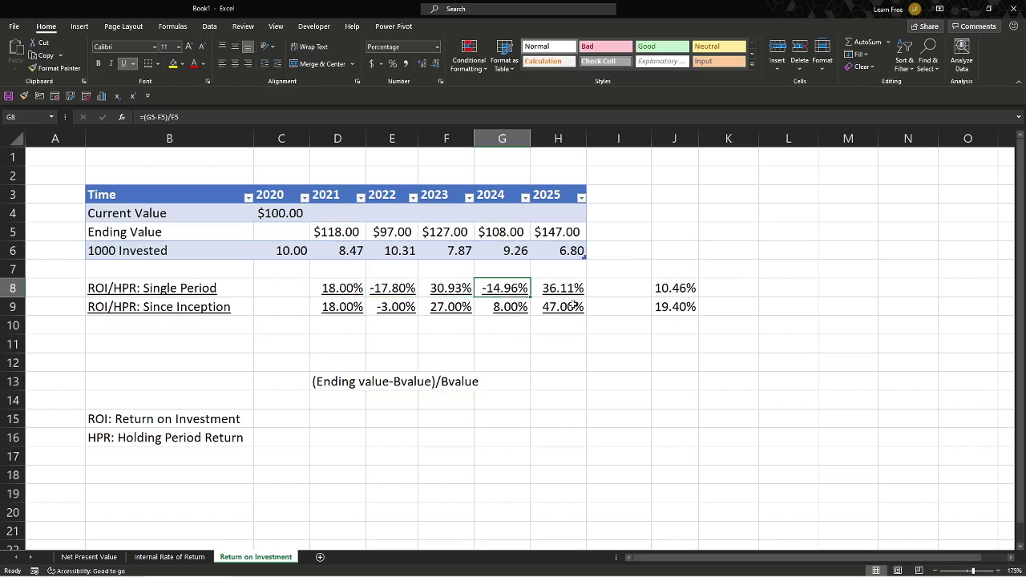
left_click(577, 291)
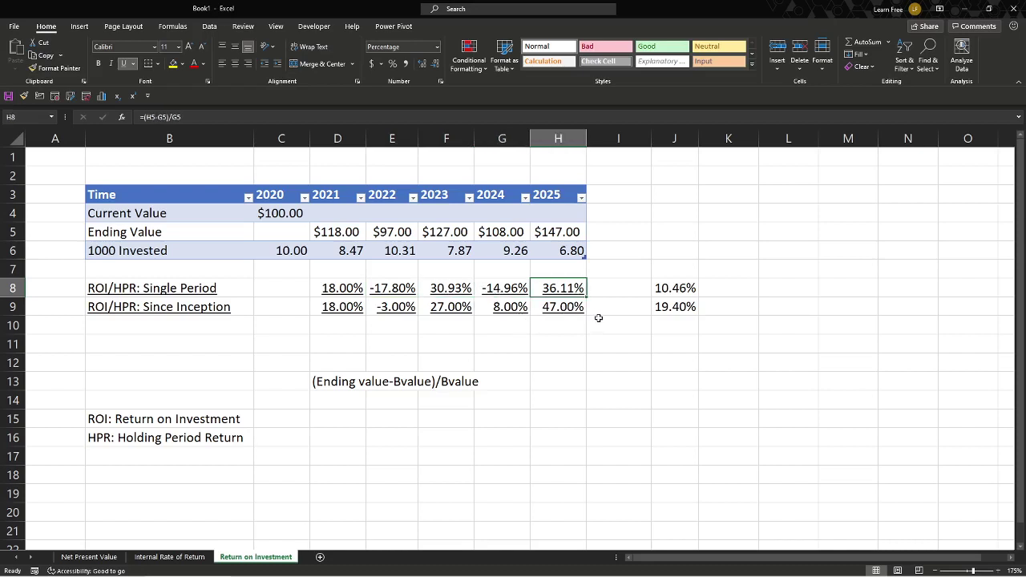
Step: Inspect the since-inception ROI formulas in D9:H9 and their fixed reference to the 2020 current value in C4
left_click(341, 309)
key("F2")
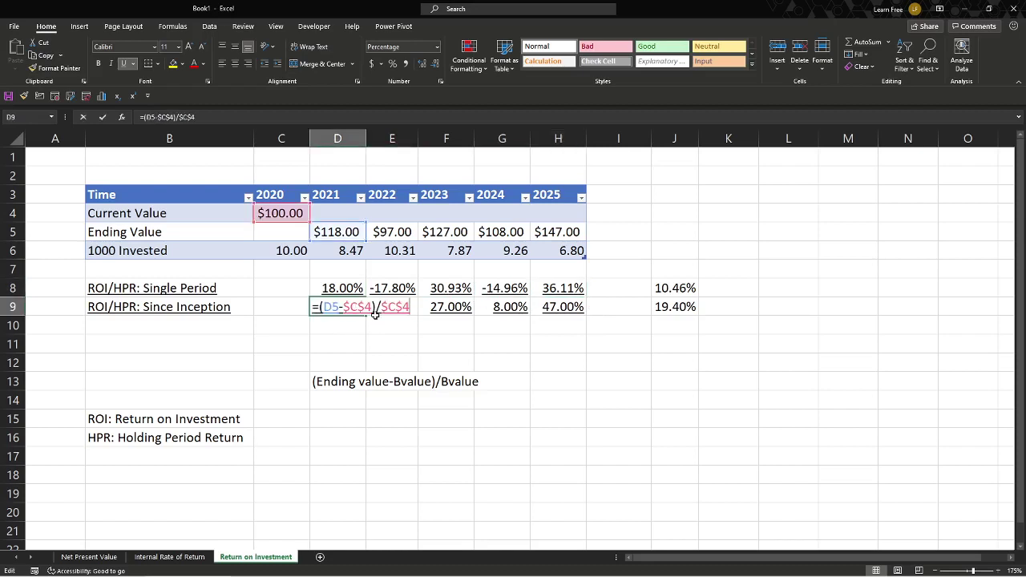
left_click(393, 307)
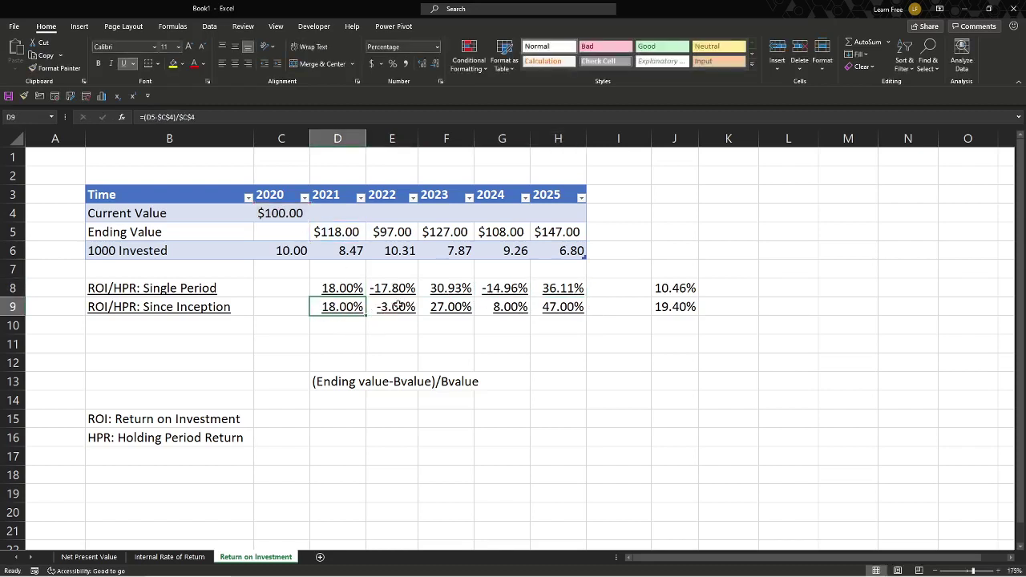
key("F2")
key("Tab")
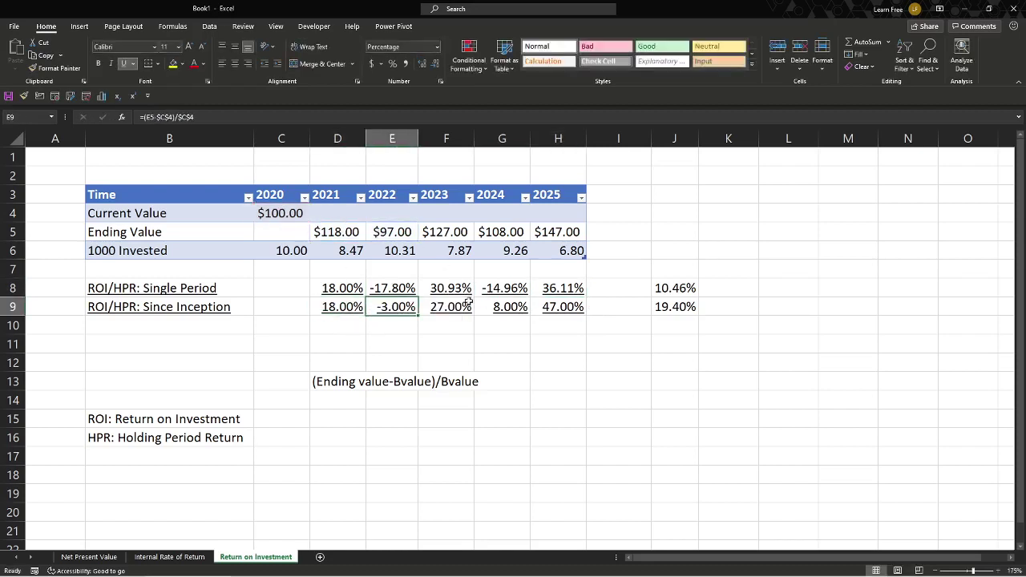
key("F2")
key("Tab")
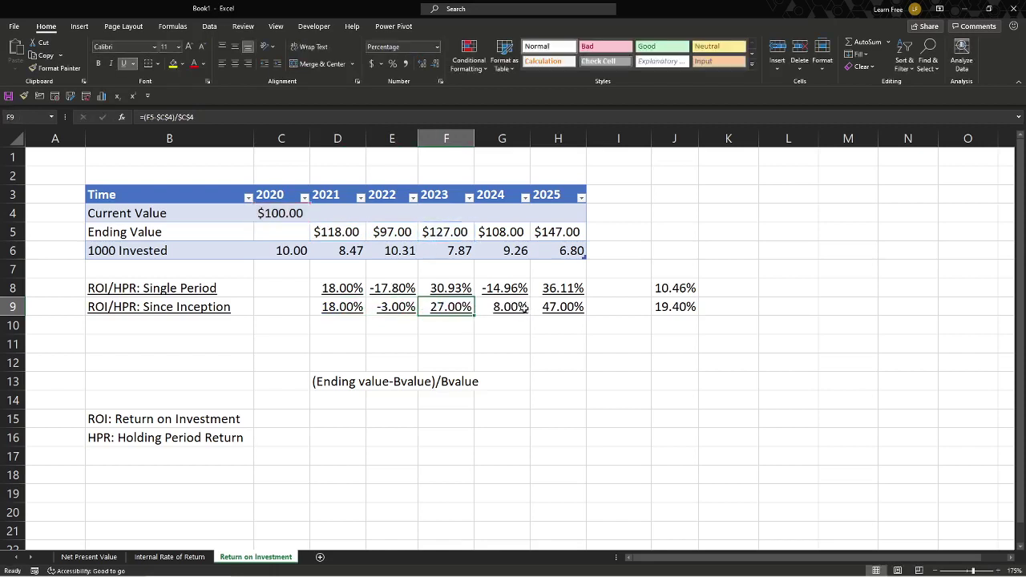
key("F2")
key("Escape")
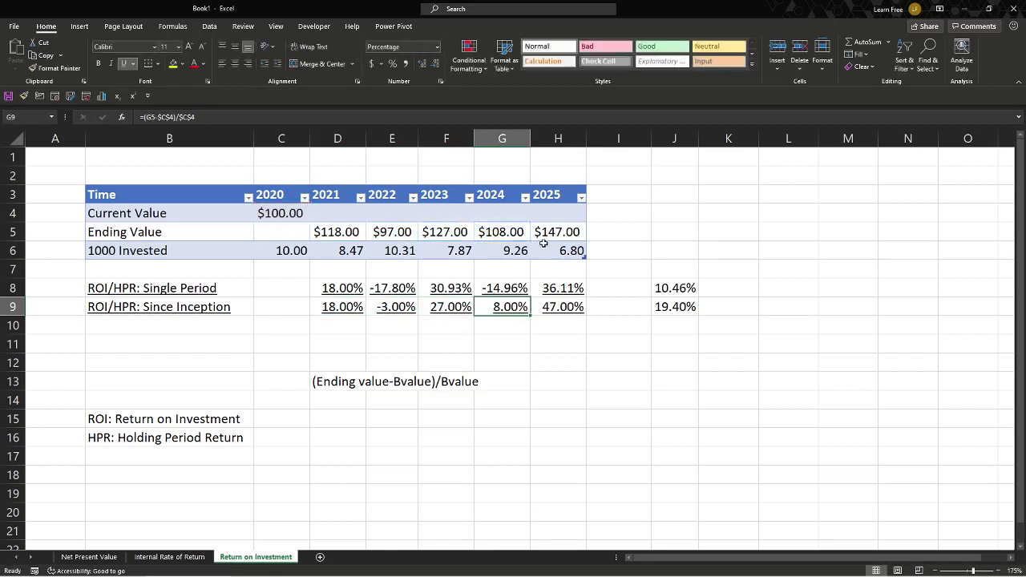
left_click(543, 236)
key("F2")
key("Escape")
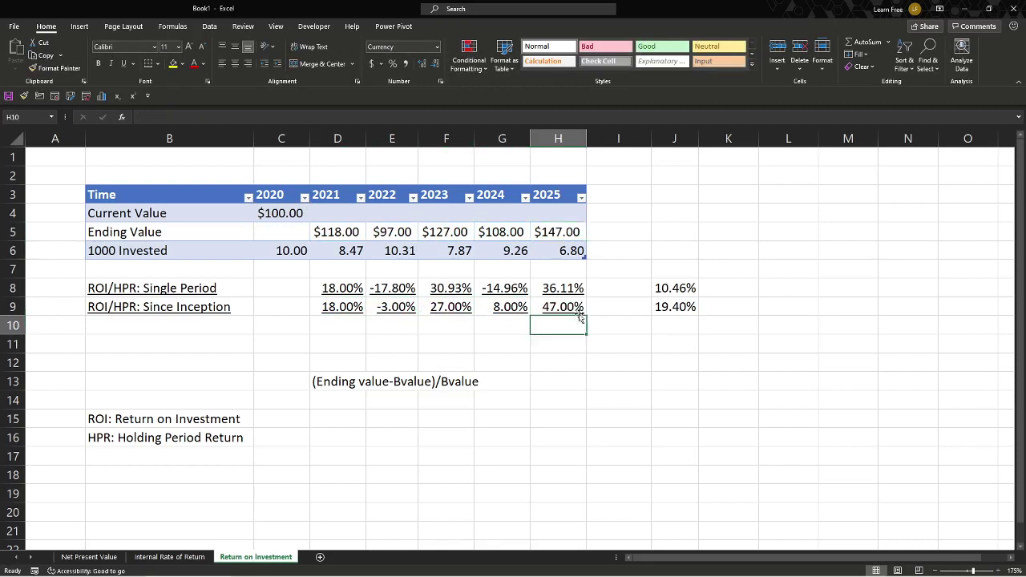
left_click(576, 312)
key("F2")
key("Escape")
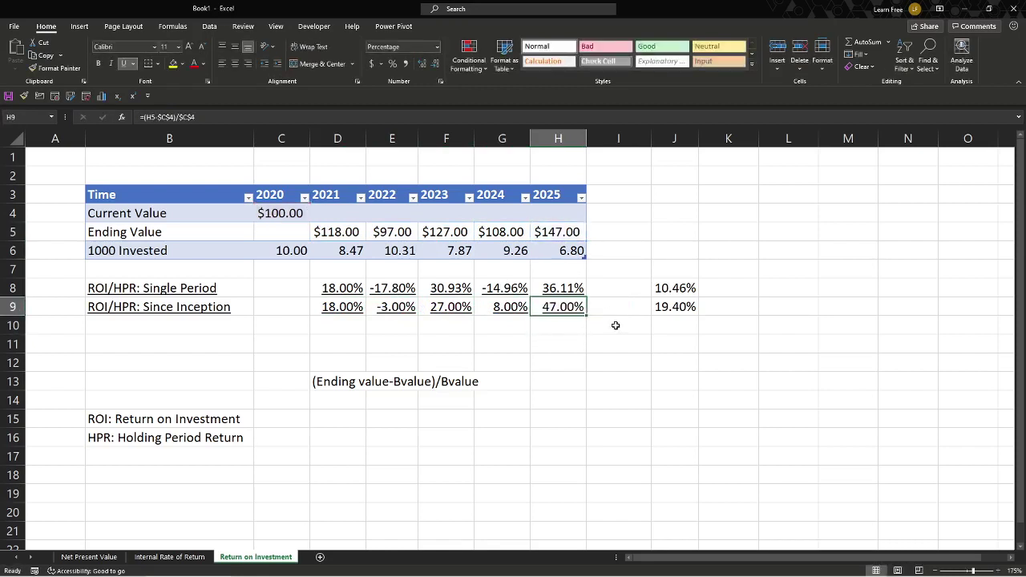
left_click(633, 326)
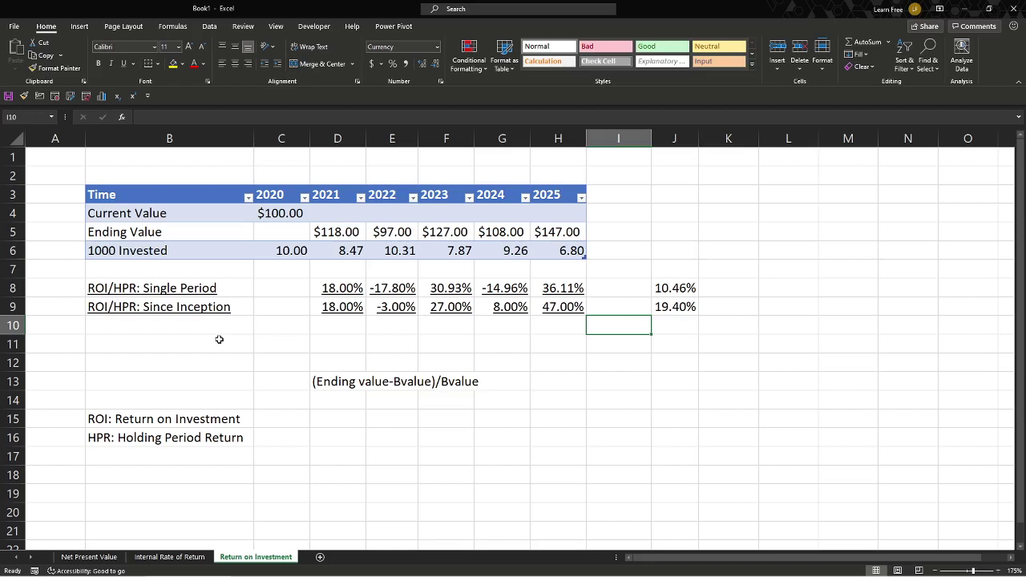
Step: Look at the row labels for single-period and since-inception ROI in B8 and B9
left_click(219, 282)
left_click(240, 305)
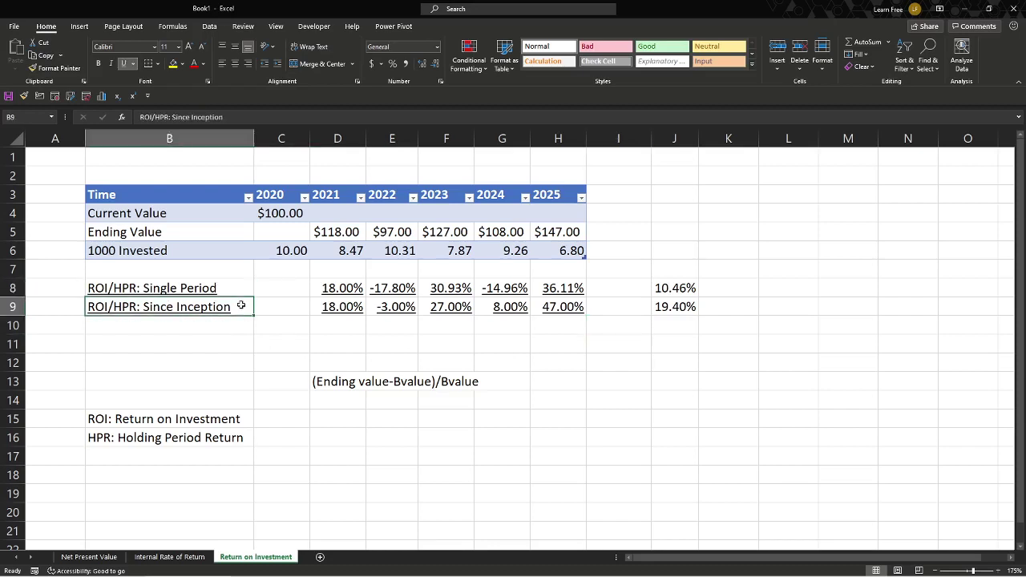
left_click(232, 353)
left_click(450, 421)
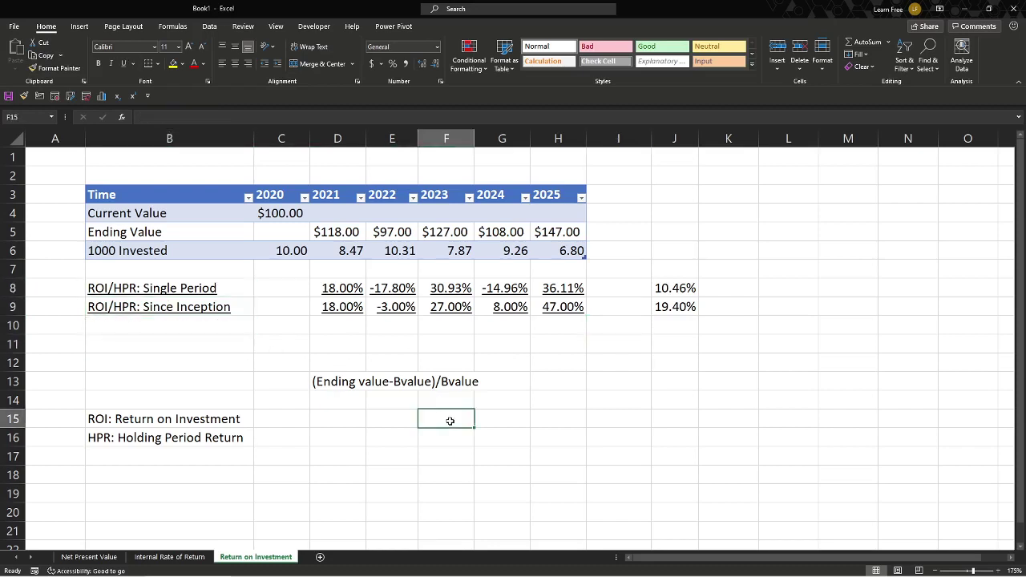